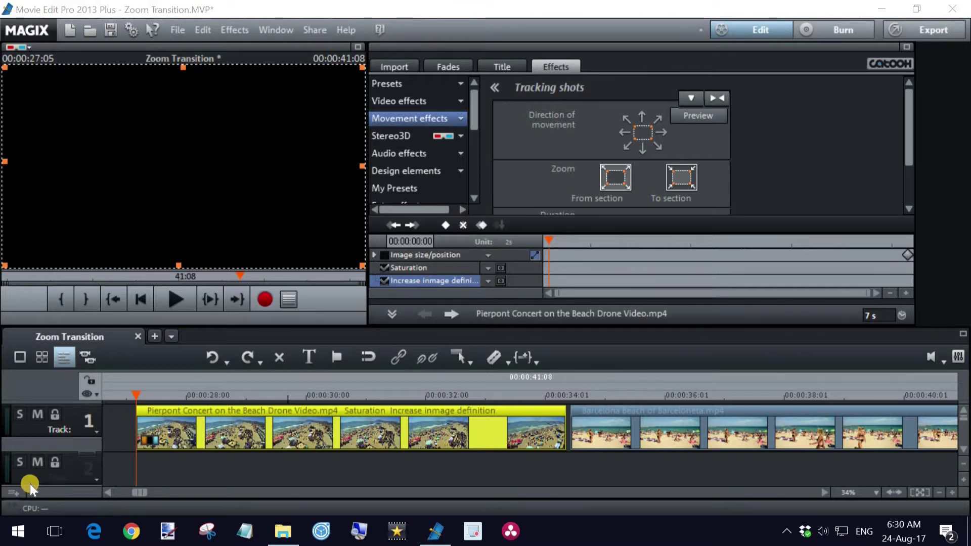
- Preview the Pierpont drone clip from near its start, then the Barcelona beach clip at 00:00:35:06
{"action": "left_click", "coordinate": [293, 440]}
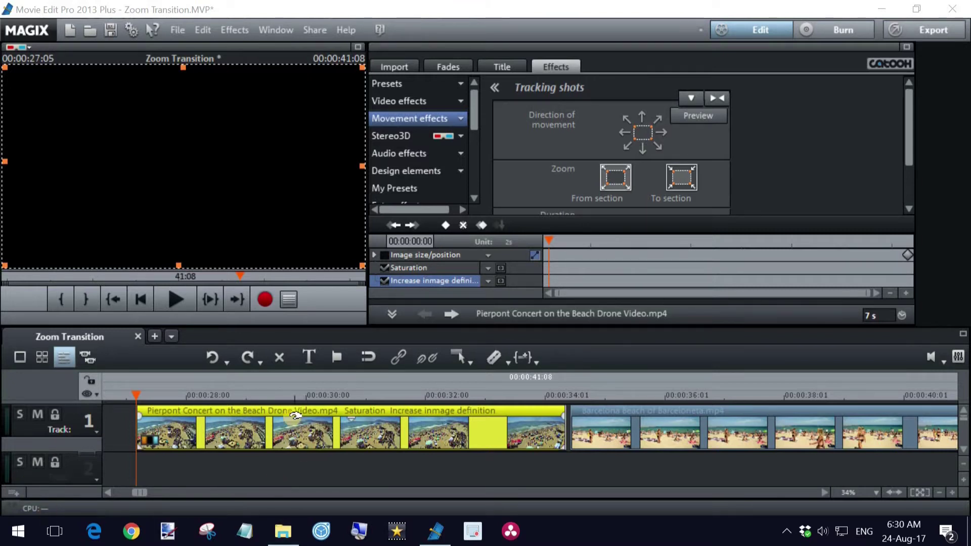
{"action": "left_click", "coordinate": [158, 397]}
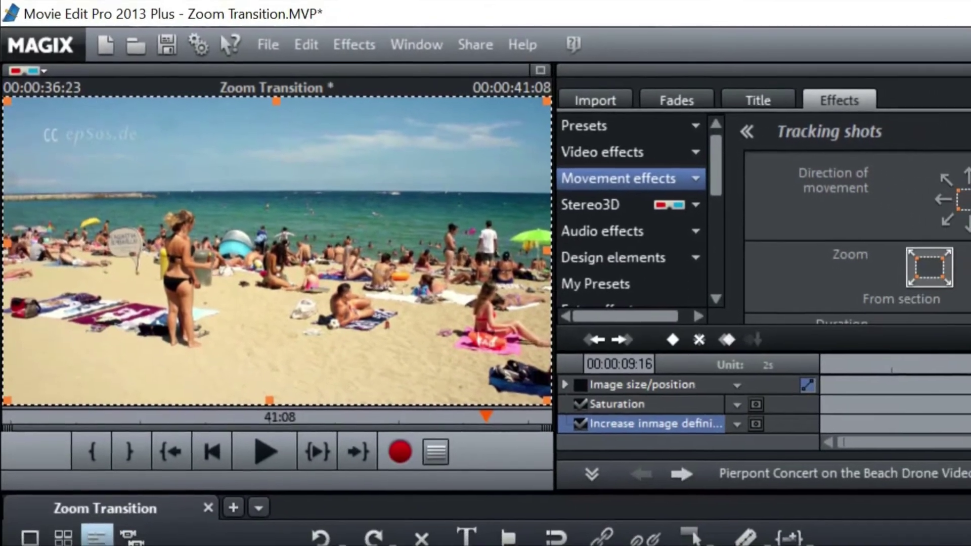
{"action": "key", "text": "space"}
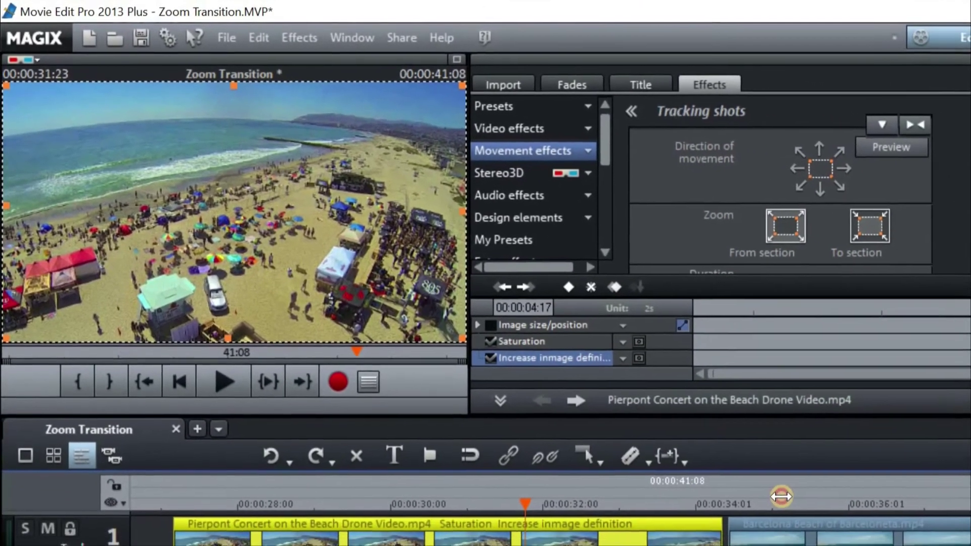
{"action": "left_click", "coordinate": [817, 527]}
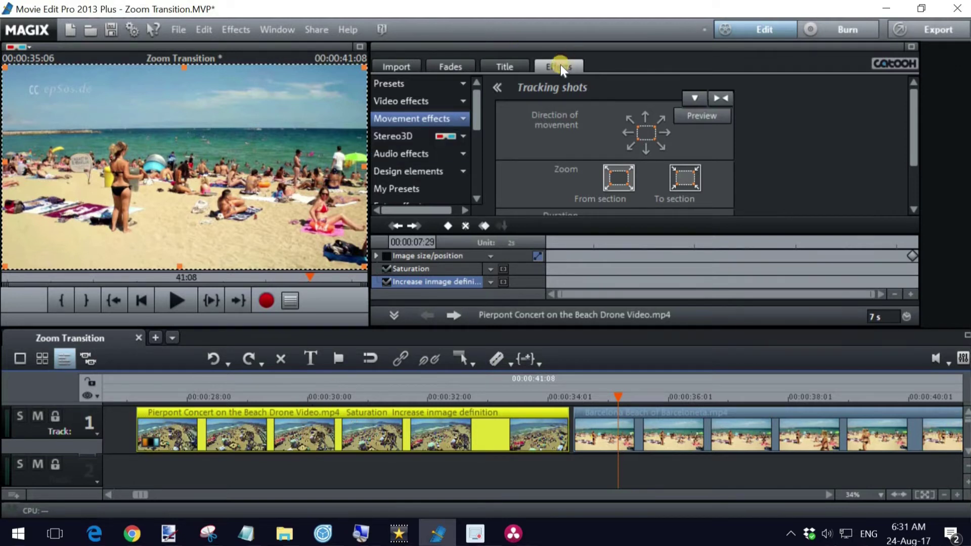
- Open the Camera/zoom effect under Movement effects
{"action": "left_click", "coordinate": [464, 120]}
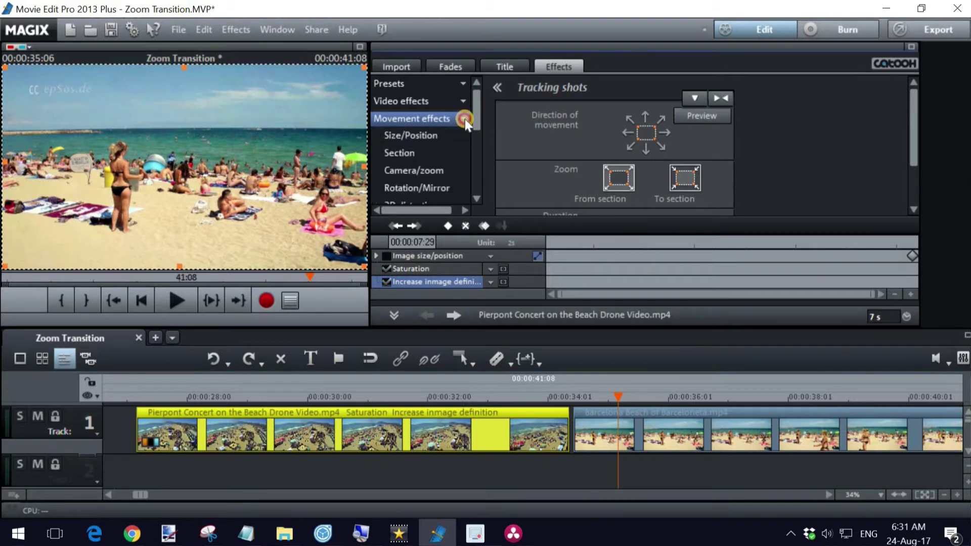
{"action": "left_click", "coordinate": [438, 174]}
{"action": "left_click", "coordinate": [444, 171]}
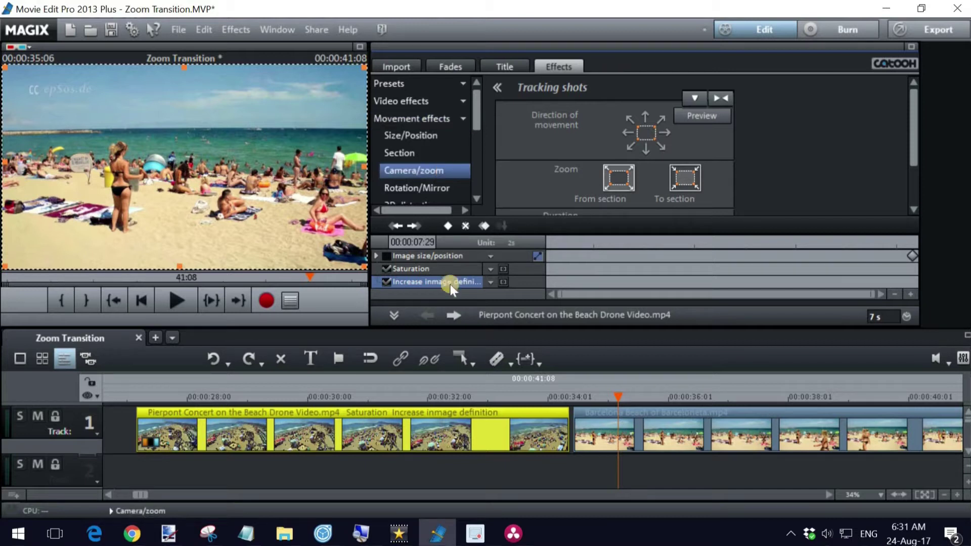
- Select the drone clip and move the keyframe playhead back to 00:00:00:00
{"action": "left_click", "coordinate": [295, 406]}
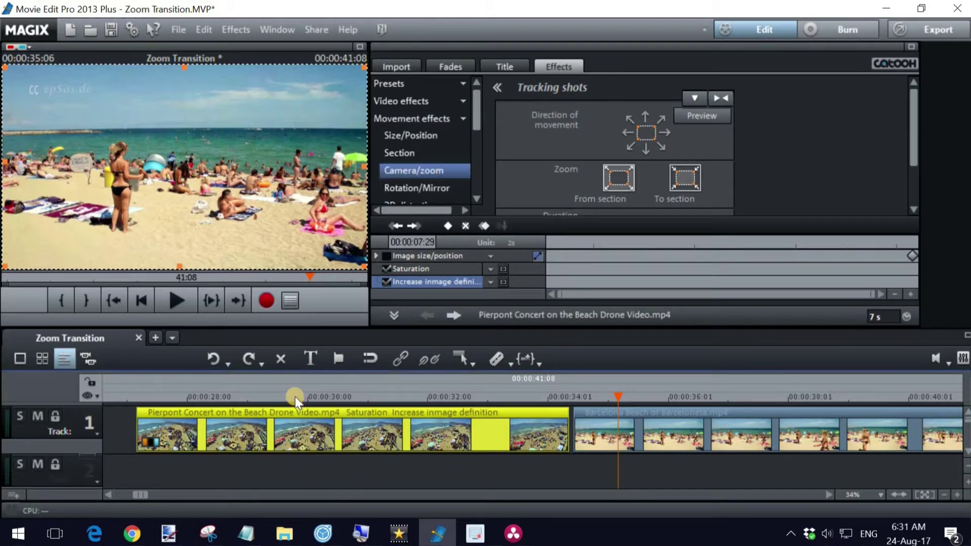
{"action": "left_click", "coordinate": [296, 396]}
{"action": "double_click", "coordinate": [689, 235]}
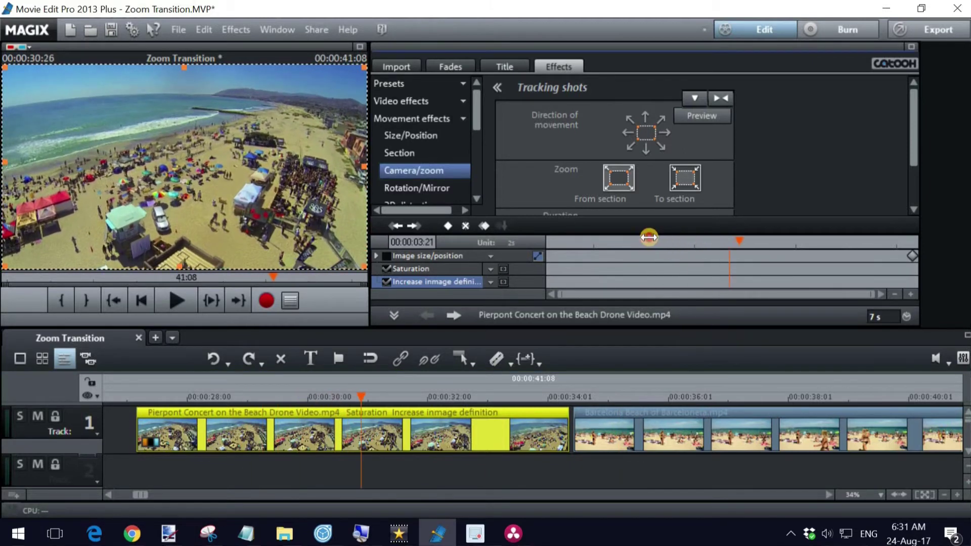
{"action": "left_click", "coordinate": [679, 242]}
{"action": "left_click_drag", "start_coordinate": [678, 242], "coordinate": [531, 243]}
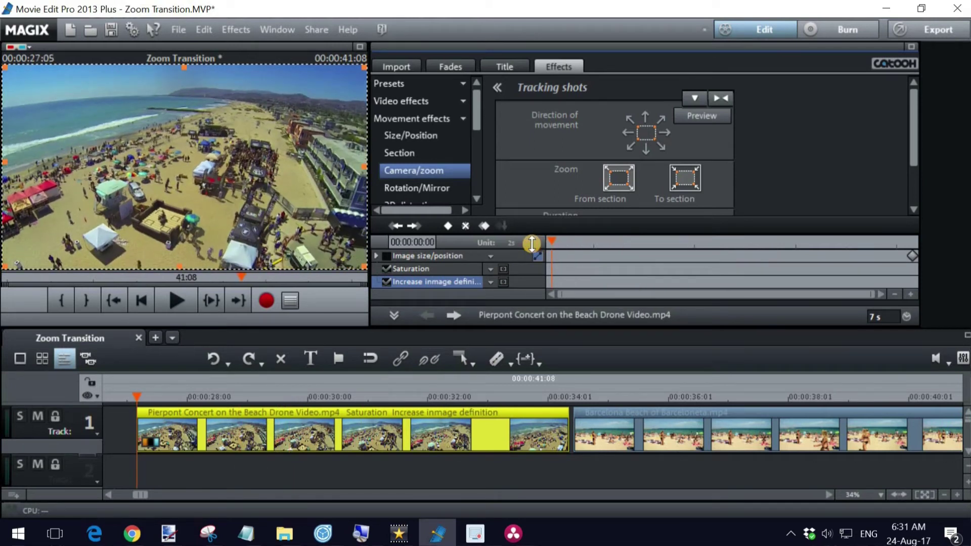
- Add Image size/position keyframes at the drone clip's first frame and near its end
{"action": "left_click", "coordinate": [448, 226]}
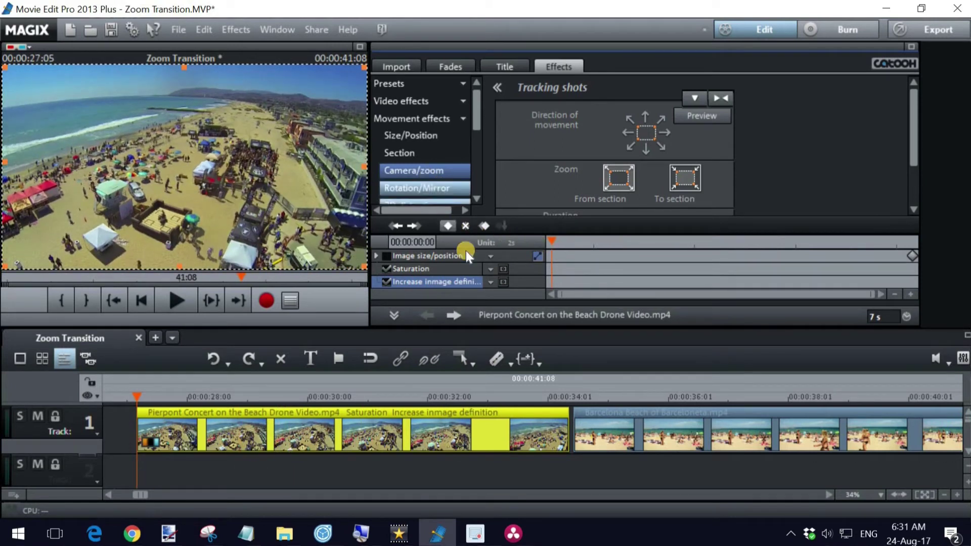
{"action": "left_click", "coordinate": [448, 226]}
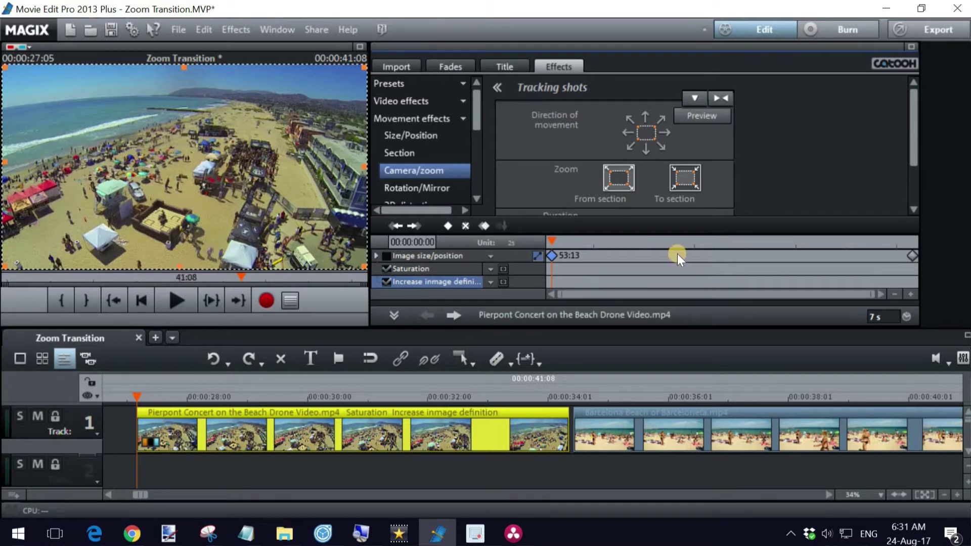
{"action": "left_click_drag", "start_coordinate": [550, 243], "coordinate": [814, 243]}
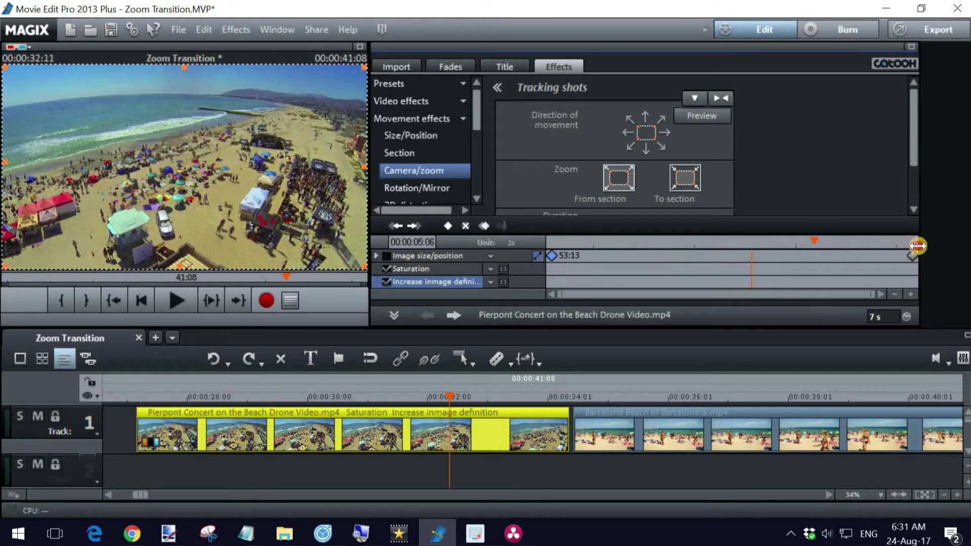
{"action": "left_click", "coordinate": [912, 242]}
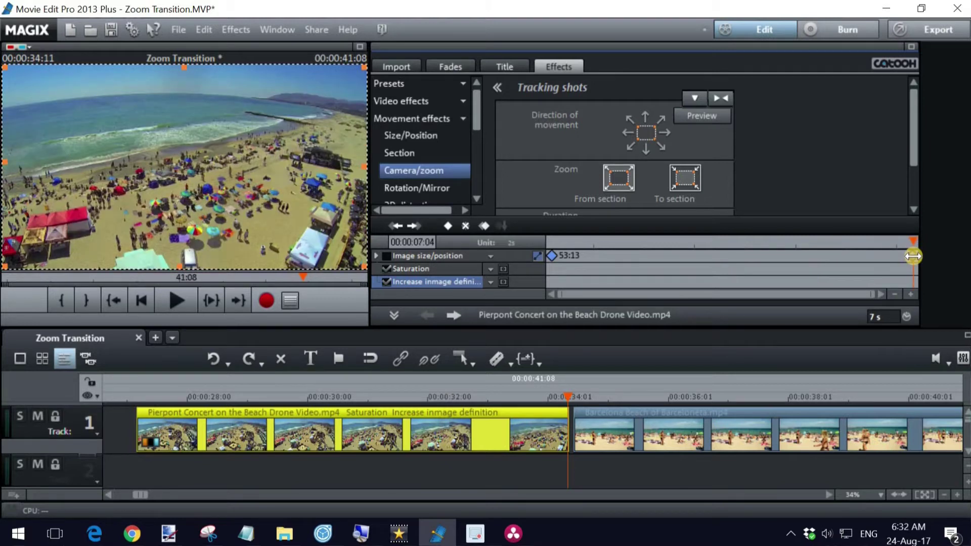
{"action": "double_click", "coordinate": [912, 258]}
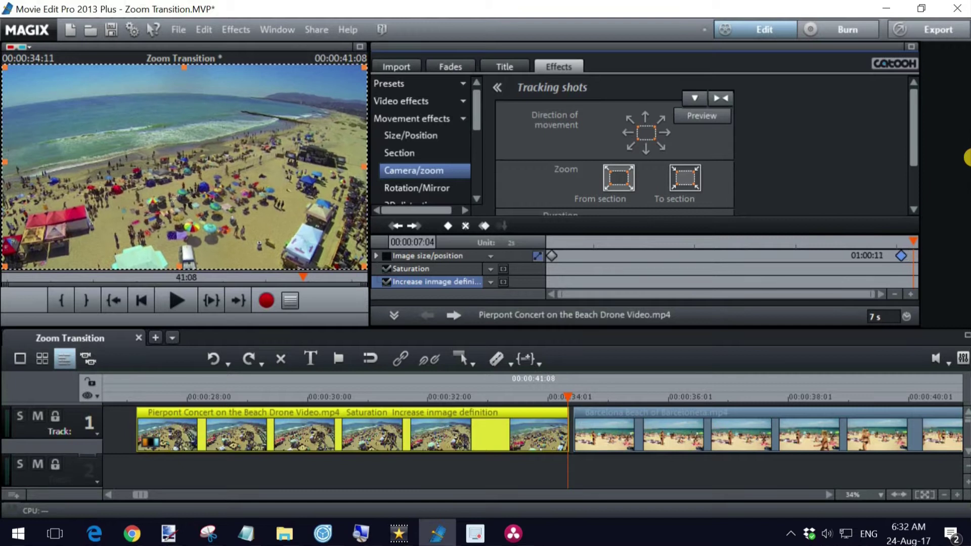
- Move the end keyframe to the drone clip's last frame and place the playhead at 00:00:06:28
{"action": "left_click_drag", "start_coordinate": [895, 256], "coordinate": [913, 256]}
{"action": "left_click", "coordinate": [896, 242]}
{"action": "left_click", "coordinate": [873, 242]}
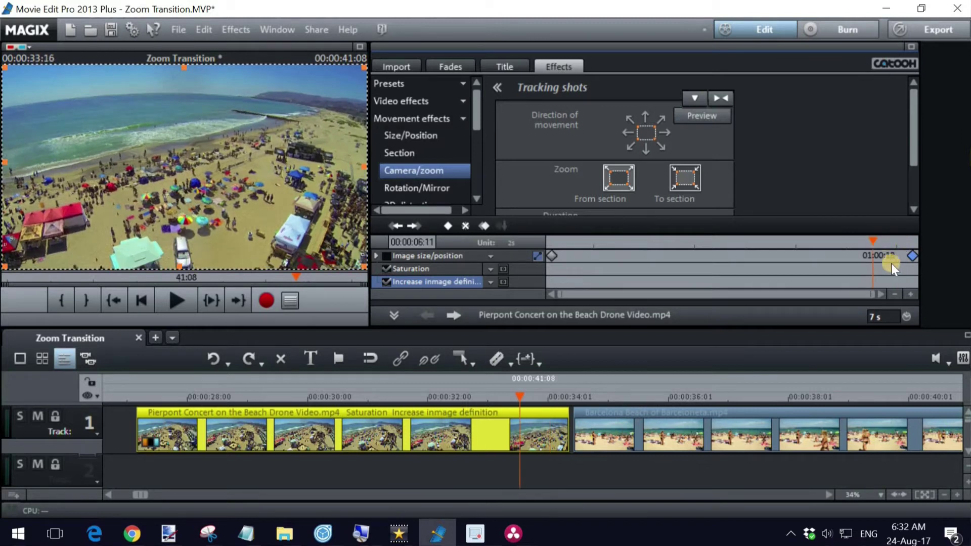
{"action": "left_click", "coordinate": [834, 253]}
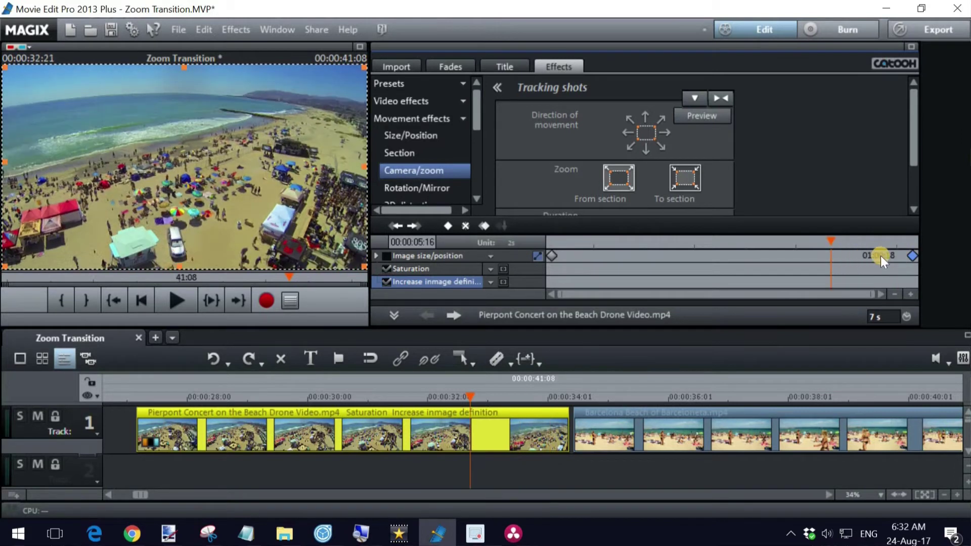
{"action": "left_click", "coordinate": [859, 254]}
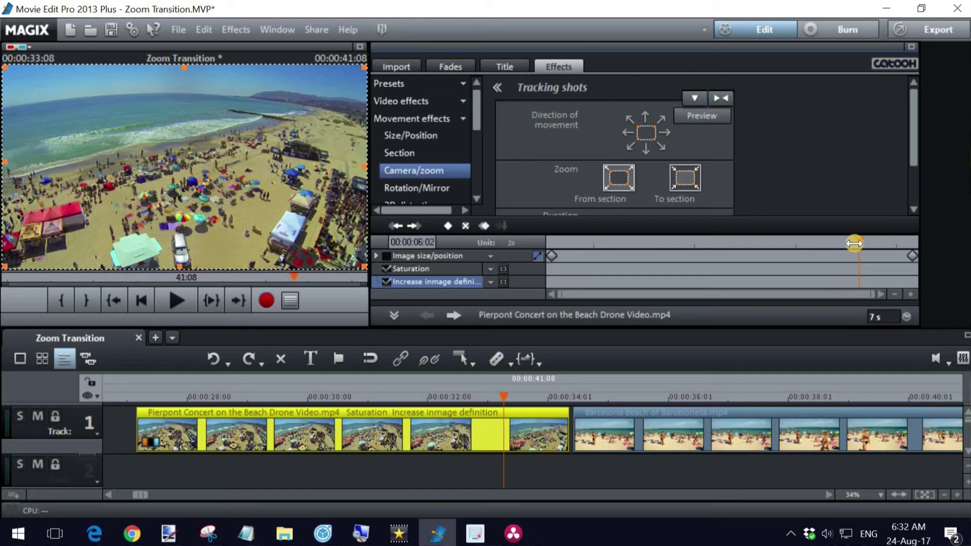
{"action": "left_click_drag", "start_coordinate": [854, 243], "coordinate": [946, 239]}
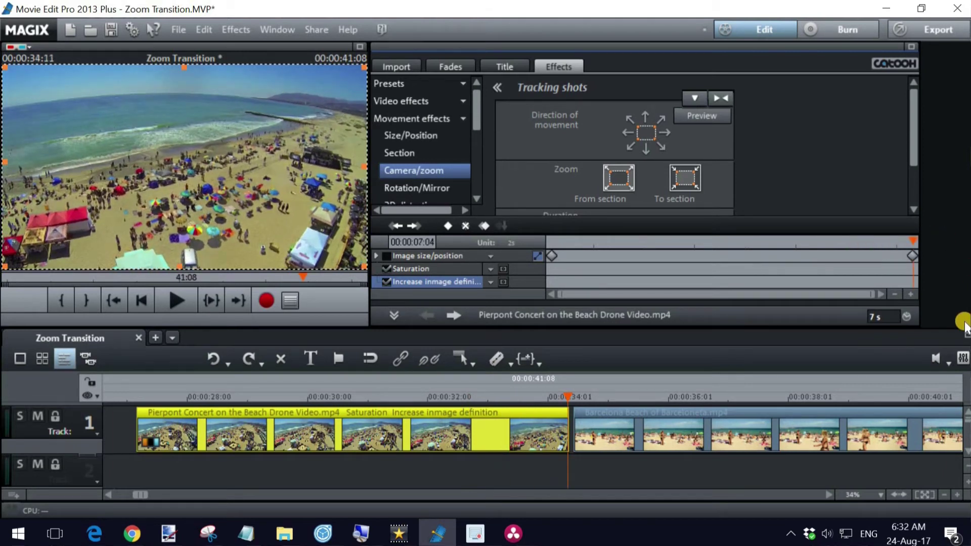
{"action": "key", "text": "Left"}
{"action": "key", "text": "Left"}
{"action": "key", "text": "Left"}
{"action": "key", "text": "Left"}
{"action": "key", "text": "Left"}
{"action": "key", "text": "Left"}
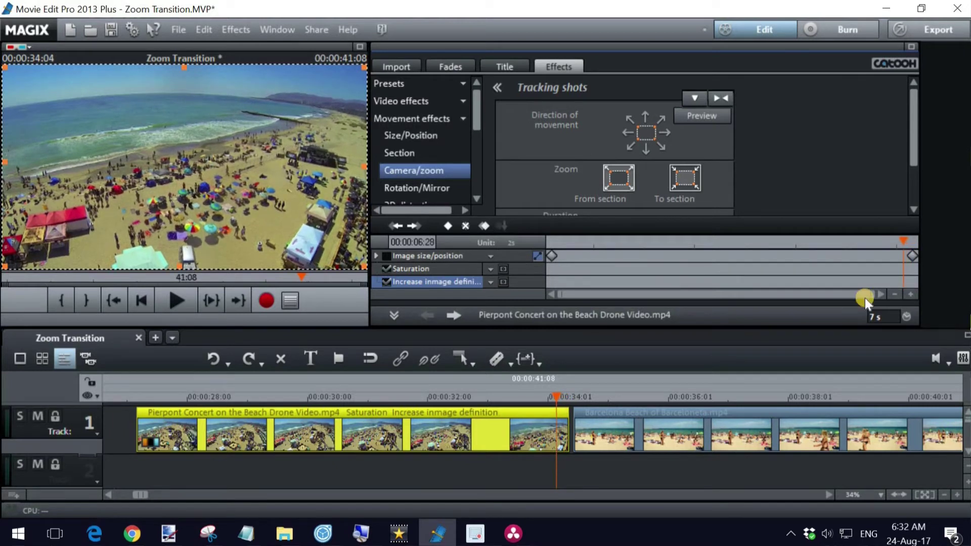
- Add a keyframe at 00:00:06:28 and shrink the dashed section frame onto part of the beach
{"action": "left_click", "coordinate": [448, 226]}
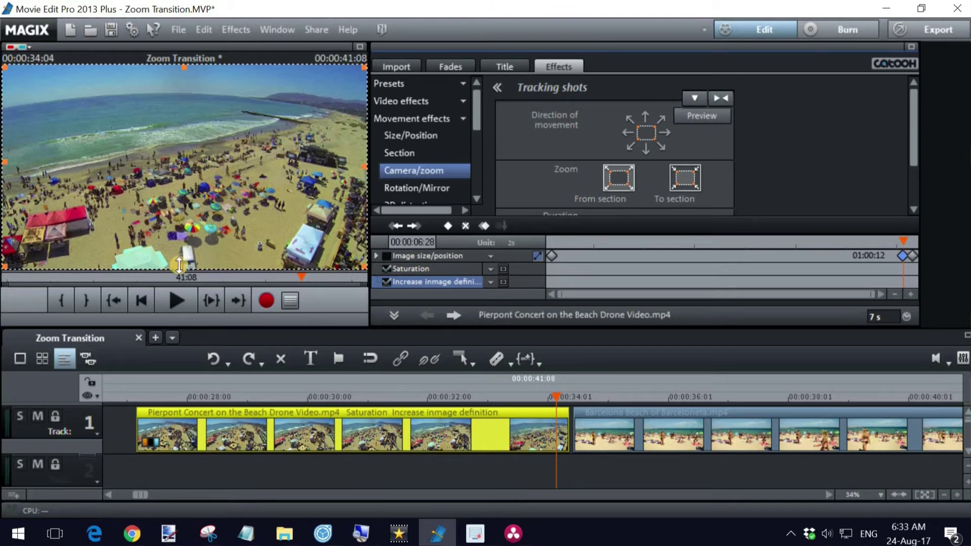
{"action": "left_click_drag", "start_coordinate": [179, 265], "coordinate": [181, 251]}
{"action": "left_click_drag", "start_coordinate": [185, 70], "coordinate": [186, 80]}
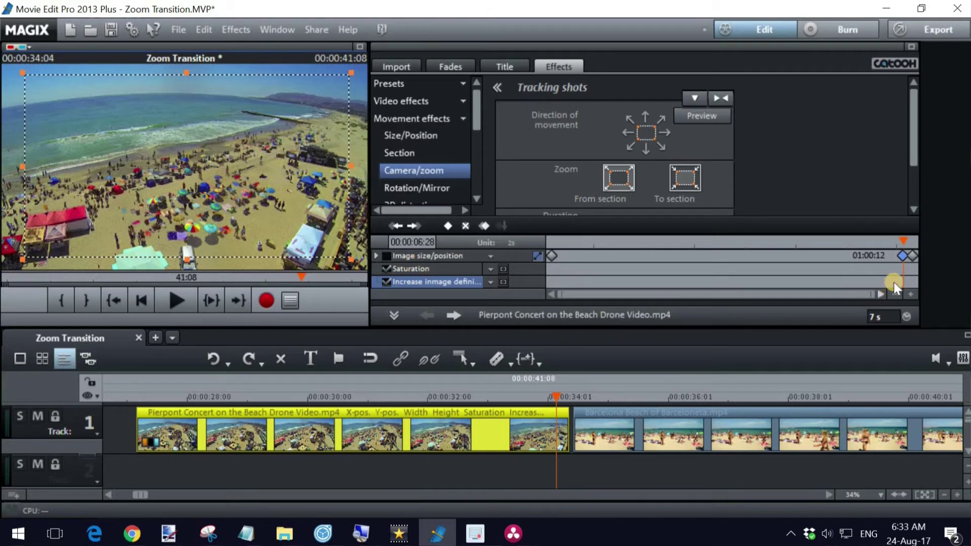
- At the final keyframe, tighten the section frame onto a small central crowd area
{"action": "left_click_drag", "start_coordinate": [912, 256], "coordinate": [912, 261]}
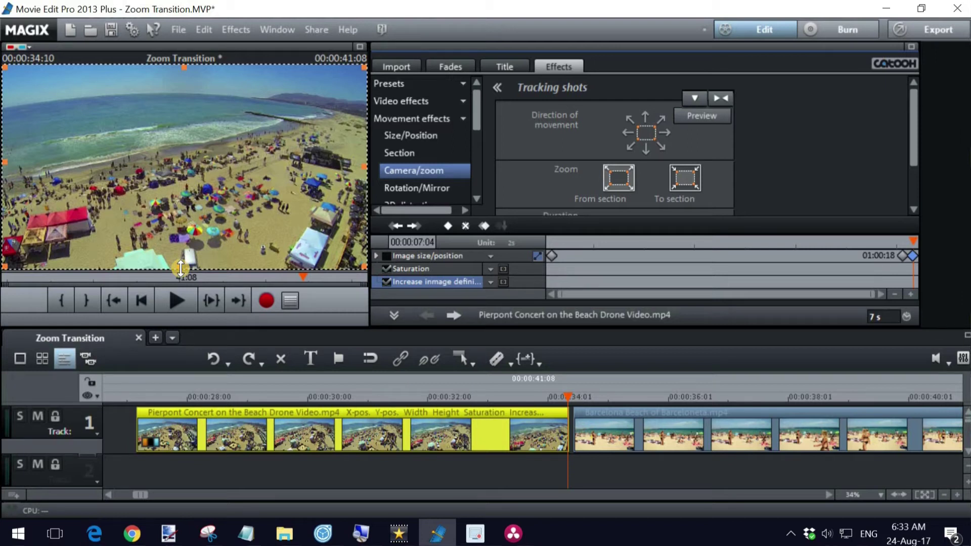
{"action": "left_click_drag", "start_coordinate": [181, 268], "coordinate": [187, 190]}
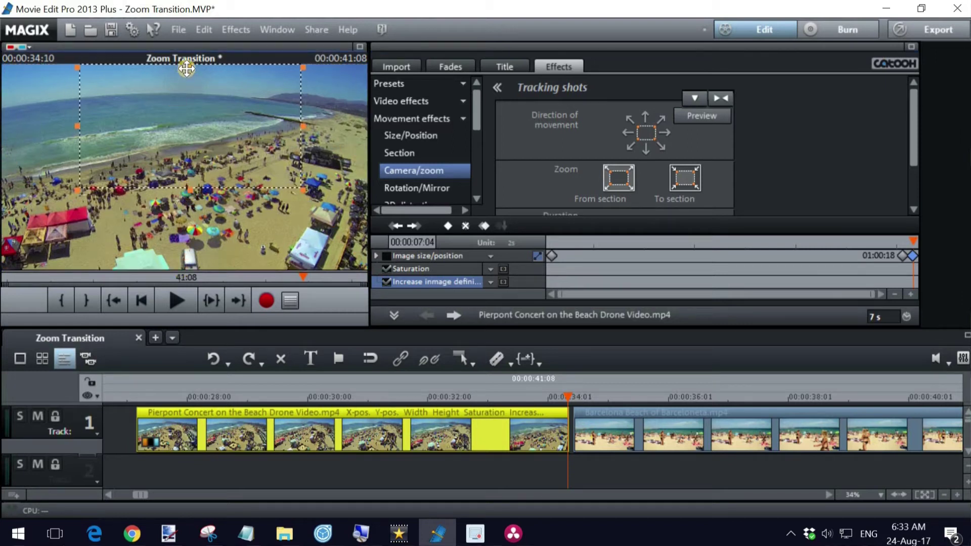
{"action": "left_click_drag", "start_coordinate": [187, 68], "coordinate": [193, 179]}
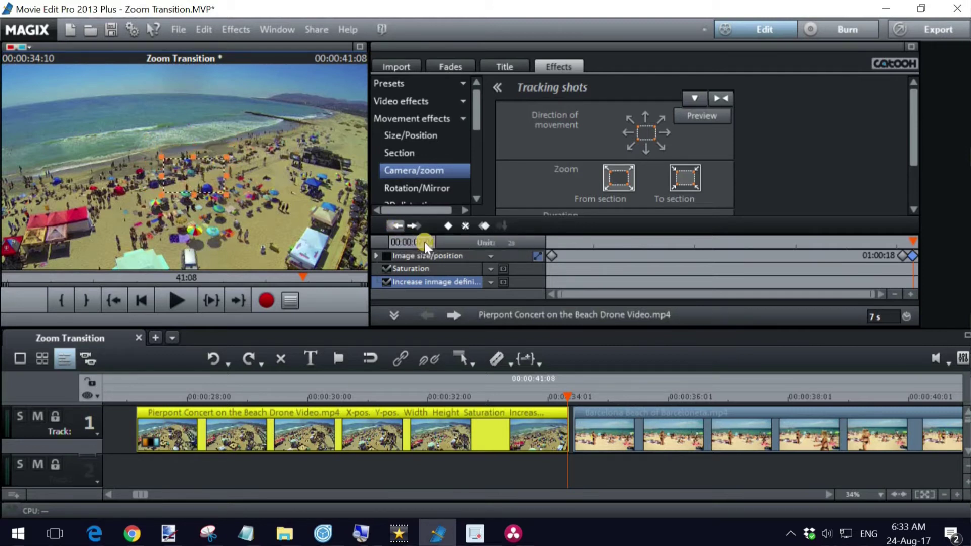
- Play back the drone clip's zoom and review its closing keyframes at the clip's end
{"action": "left_click", "coordinate": [857, 240]}
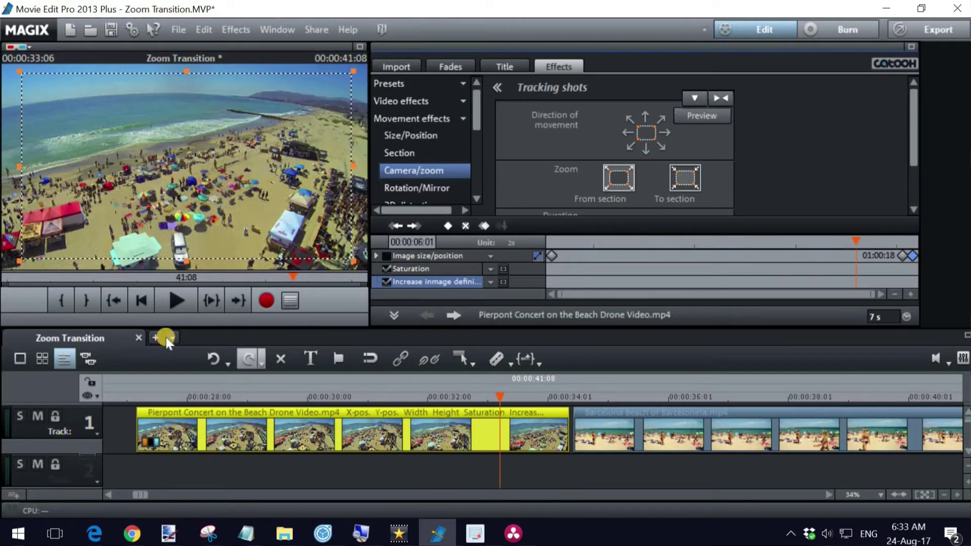
{"action": "left_click", "coordinate": [177, 298]}
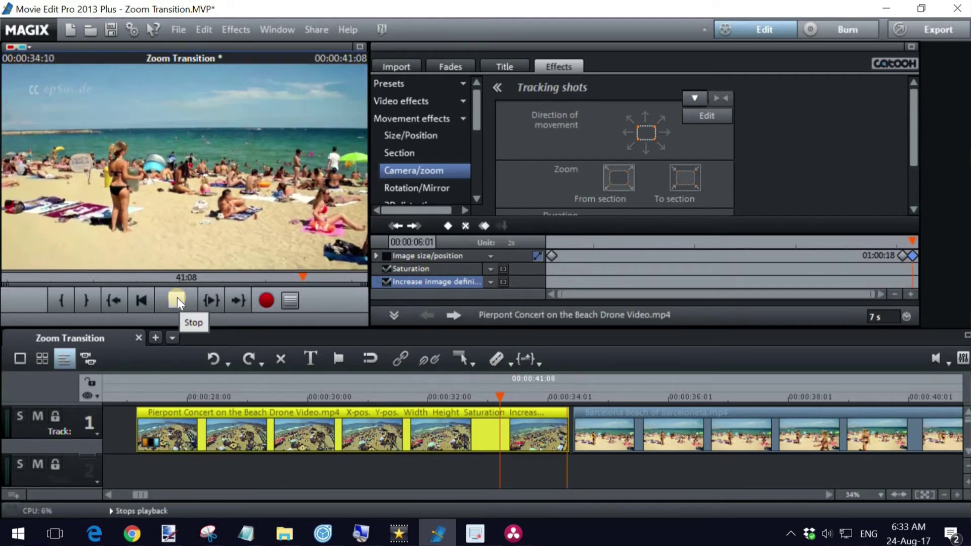
{"action": "left_click", "coordinate": [177, 302]}
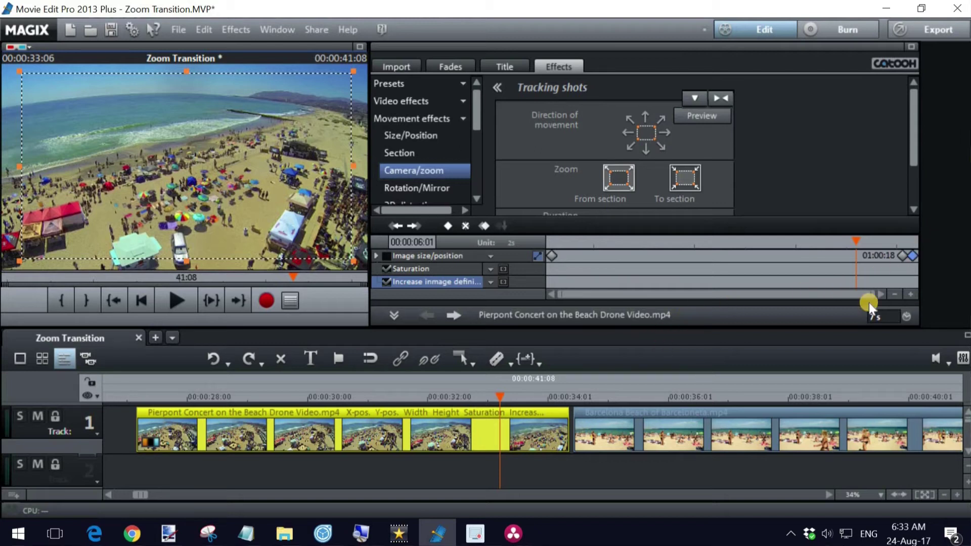
{"action": "left_click_drag", "start_coordinate": [856, 239], "coordinate": [925, 242]}
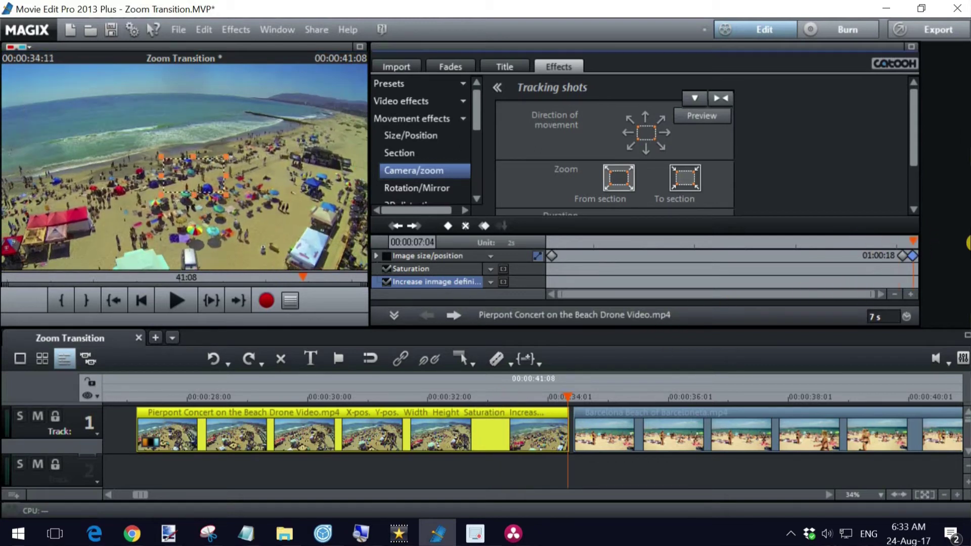
{"action": "left_click", "coordinate": [903, 269]}
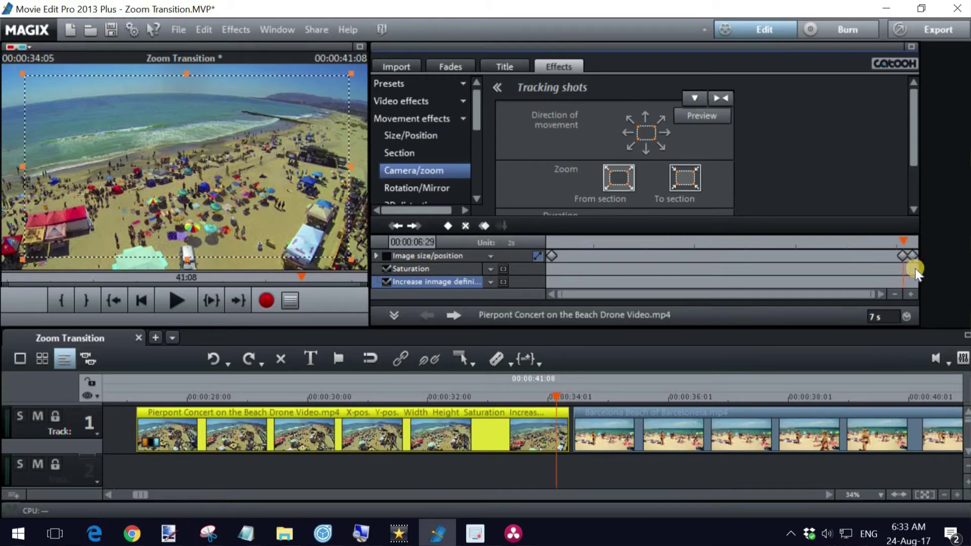
{"action": "left_click", "coordinate": [916, 240]}
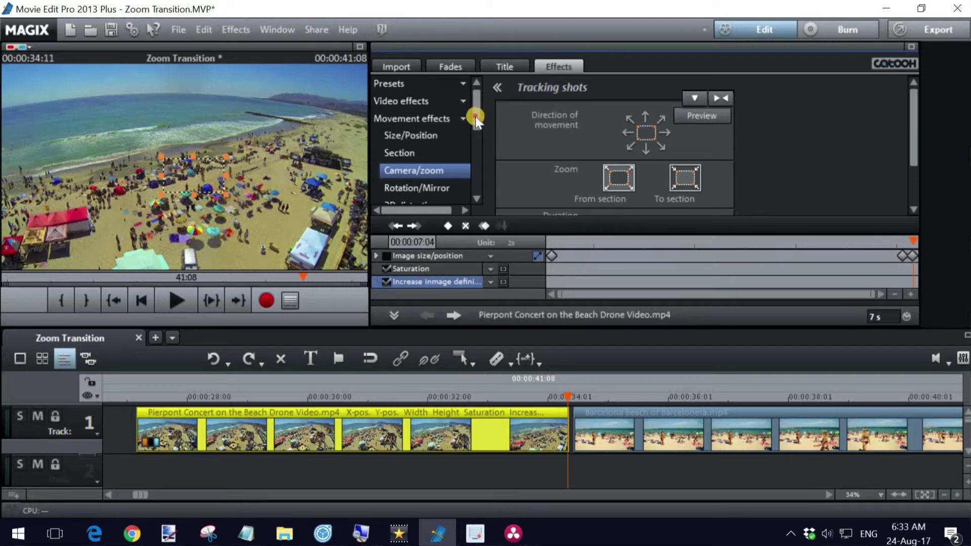
- Set the drone clip's Sharpness Artistic blur to 100 under Video effects
{"action": "left_click", "coordinate": [463, 100]}
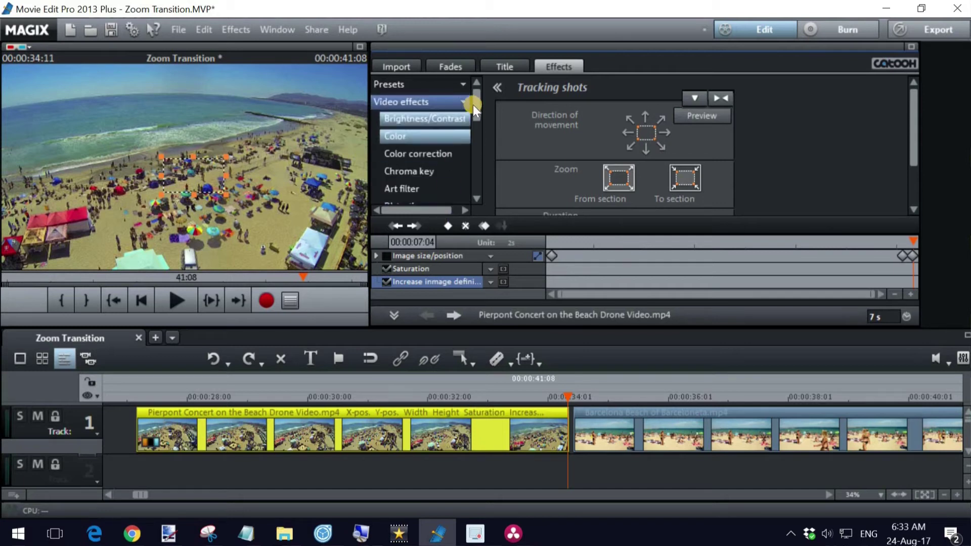
{"action": "scroll", "coordinate": [477, 116], "scroll_direction": "down", "scroll_amount": 2}
{"action": "left_click", "coordinate": [433, 160]}
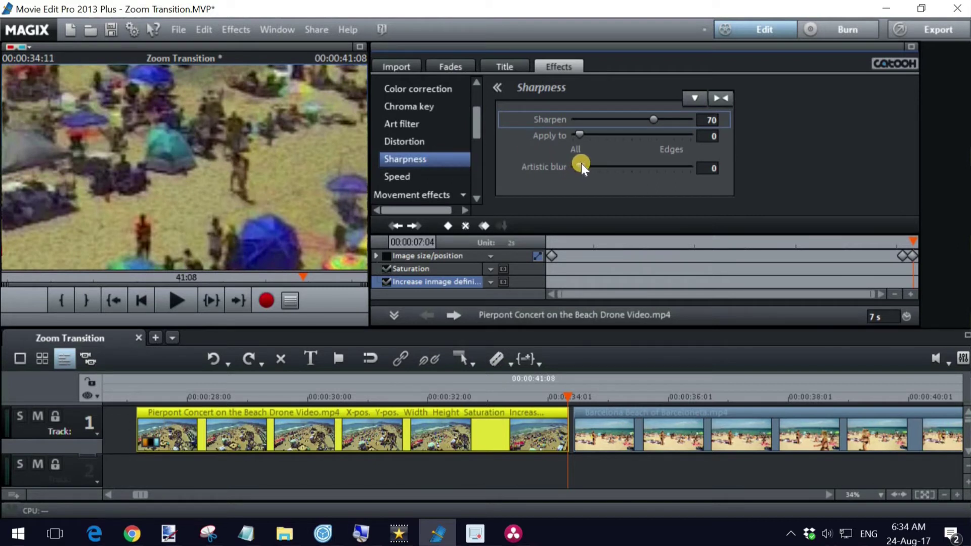
{"action": "left_click_drag", "start_coordinate": [581, 166], "coordinate": [964, 174]}
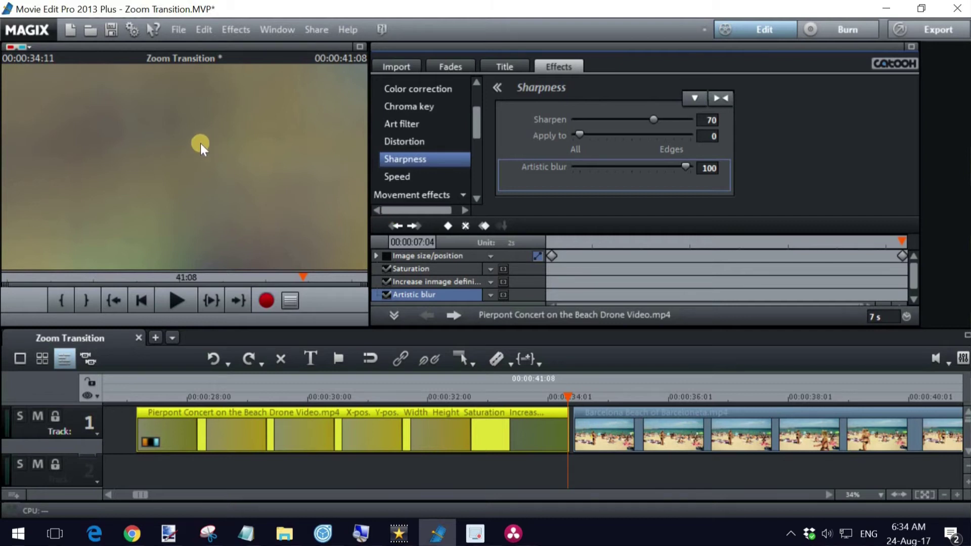
- Keyframe Artistic blur at 100 at the clip end and 0 at the earlier zoom keyframe
{"action": "left_click", "coordinate": [448, 226]}
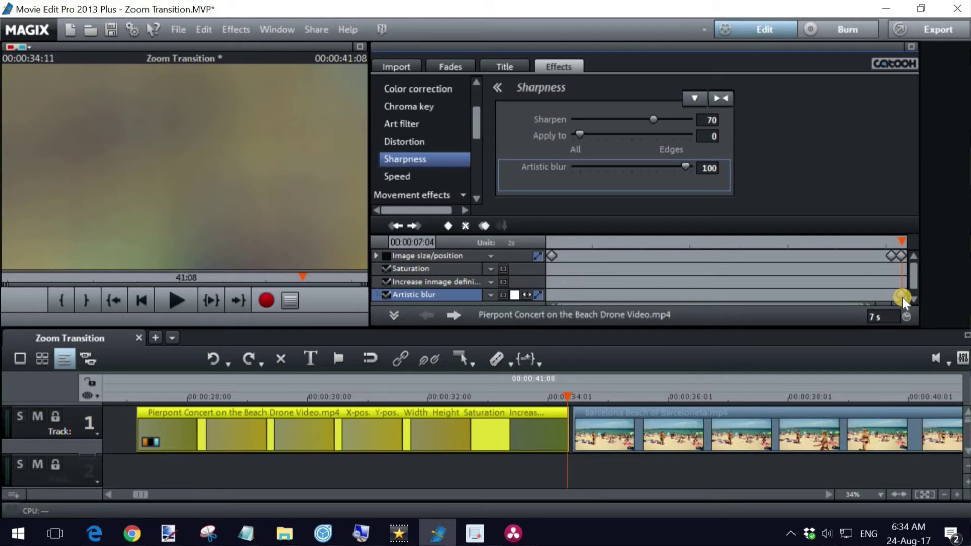
{"action": "left_click", "coordinate": [889, 256]}
{"action": "left_click", "coordinate": [891, 257]}
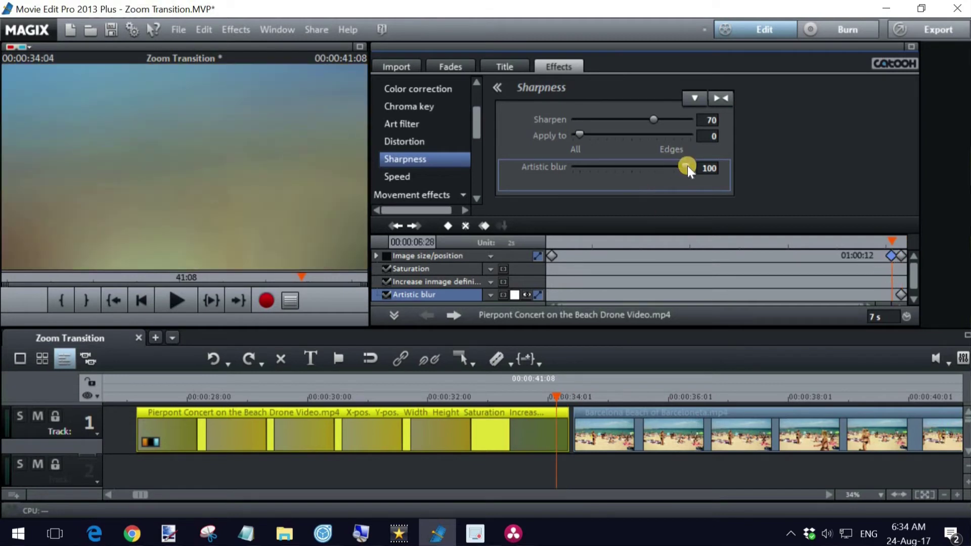
{"action": "left_click_drag", "start_coordinate": [687, 165], "coordinate": [530, 166]}
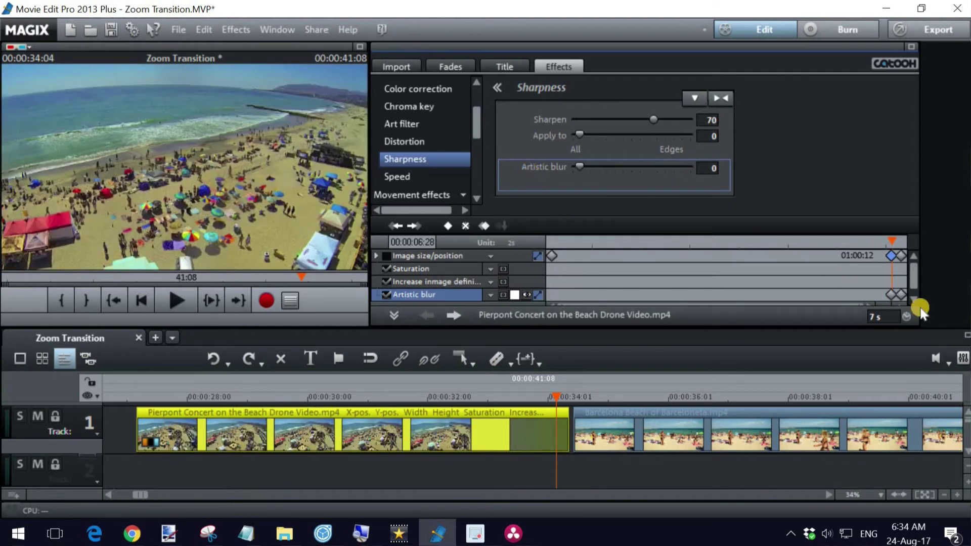
{"action": "left_click", "coordinate": [890, 295]}
{"action": "left_click", "coordinate": [890, 256]}
{"action": "left_click", "coordinate": [848, 245]}
{"action": "left_click", "coordinate": [174, 300]}
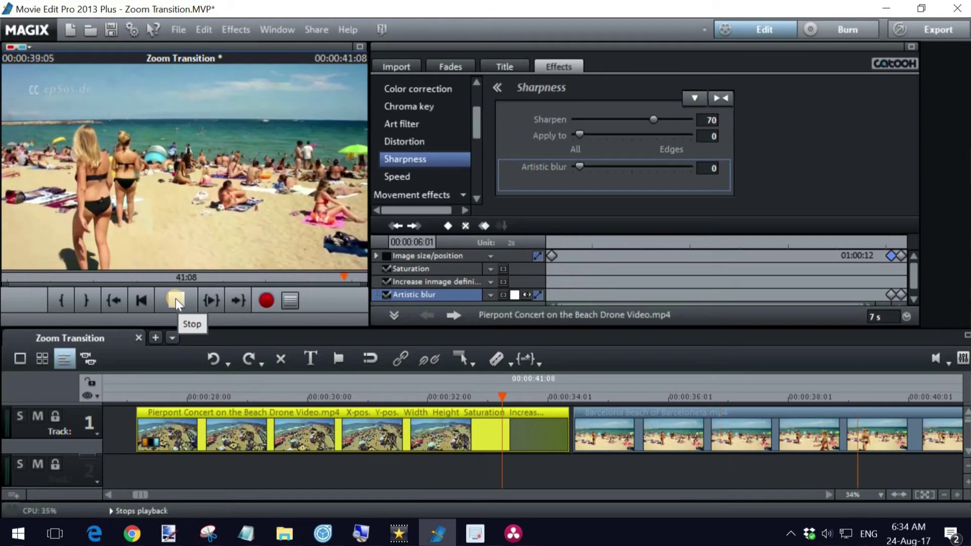
{"action": "left_click", "coordinate": [175, 298]}
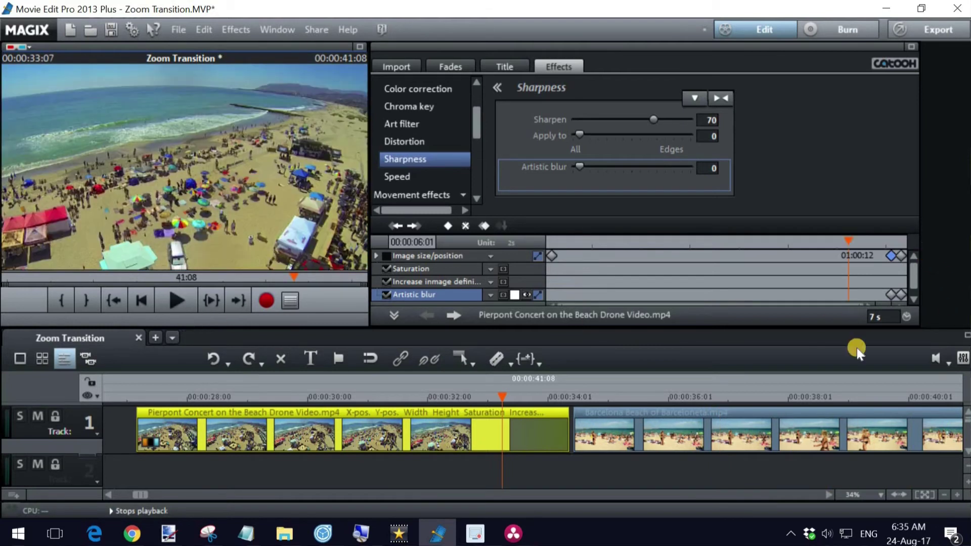
- Select the Barcelona beach clip and open its Camera/zoom settings near its first frame
{"action": "left_click", "coordinate": [673, 427]}
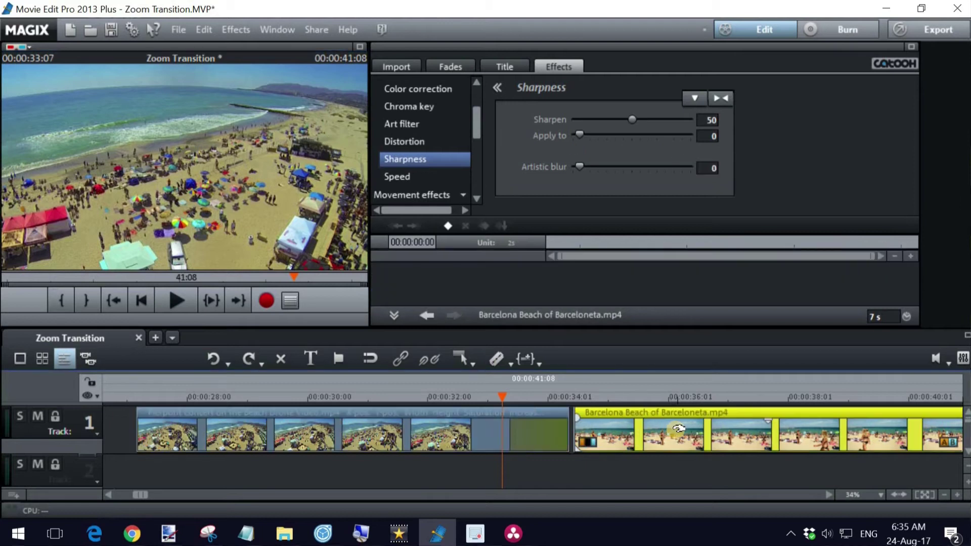
{"action": "left_click", "coordinate": [601, 396]}
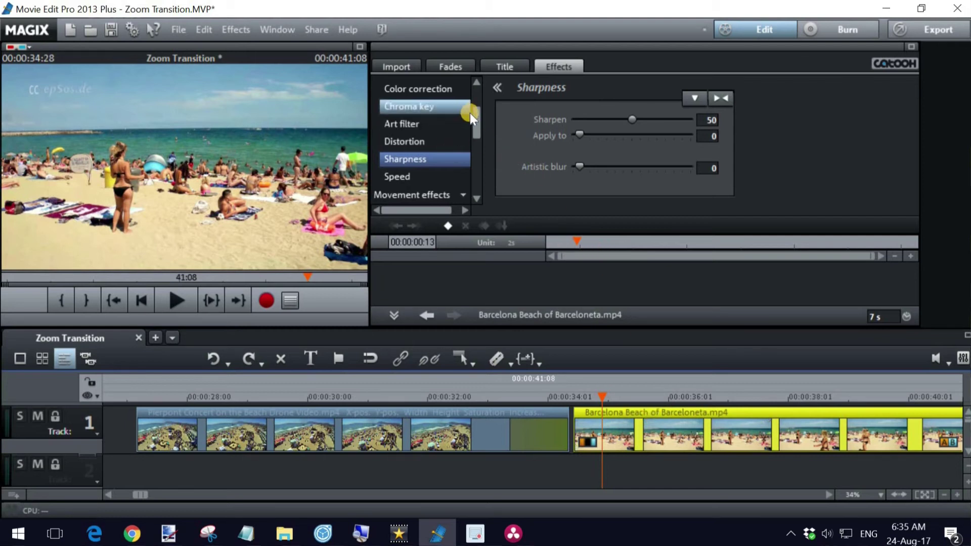
{"action": "scroll", "coordinate": [477, 134], "scroll_direction": "down", "scroll_amount": 2}
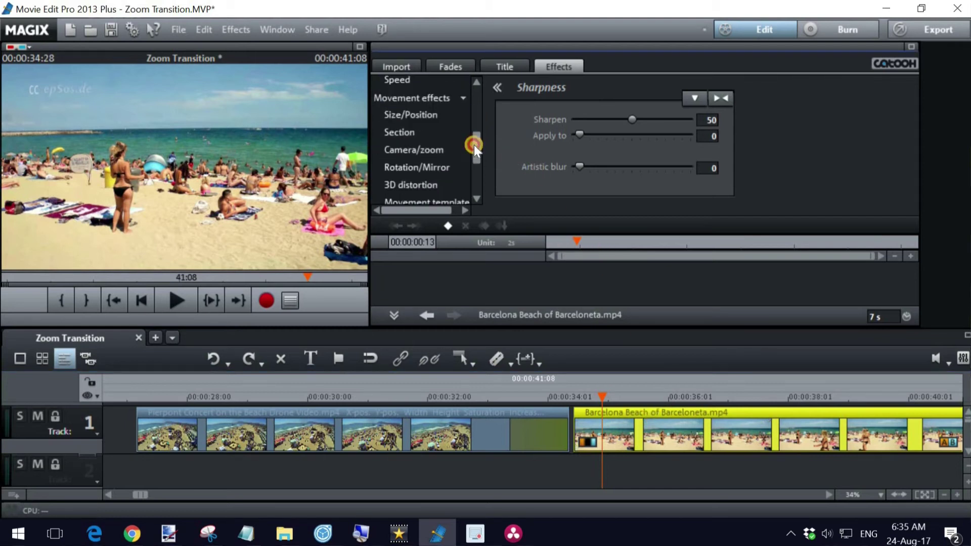
{"action": "left_click", "coordinate": [439, 153]}
{"action": "mouse_move", "coordinate": [589, 397]}
{"action": "left_mouse_down"}
{"action": "mouse_move", "coordinate": [568, 397]}
{"action": "mouse_move", "coordinate": [584, 398]}
{"action": "left_mouse_up"}
- Set Image size/position keyframes at the Barcelona clip's start, its end, and a few frames in
{"action": "left_click_drag", "start_coordinate": [562, 242], "coordinate": [547, 240]}
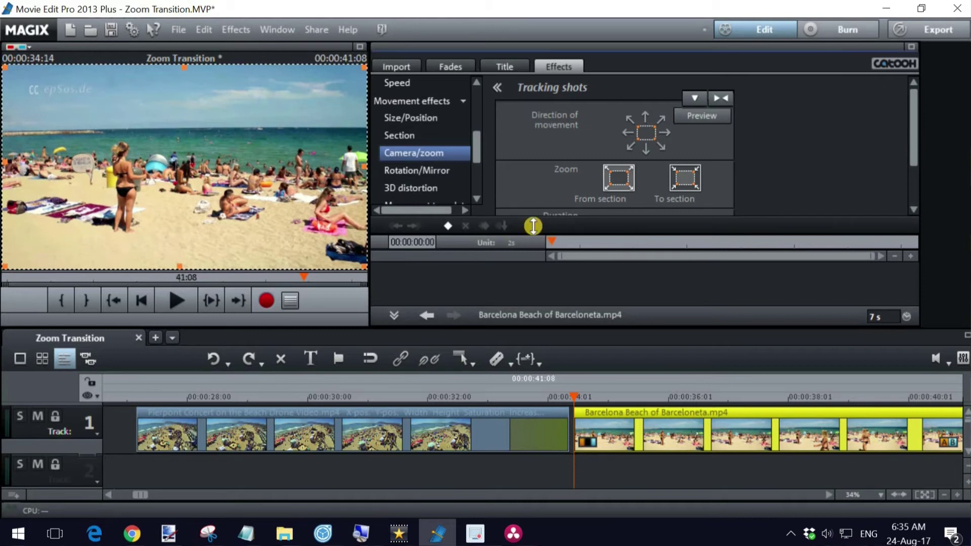
{"action": "left_click", "coordinate": [448, 226]}
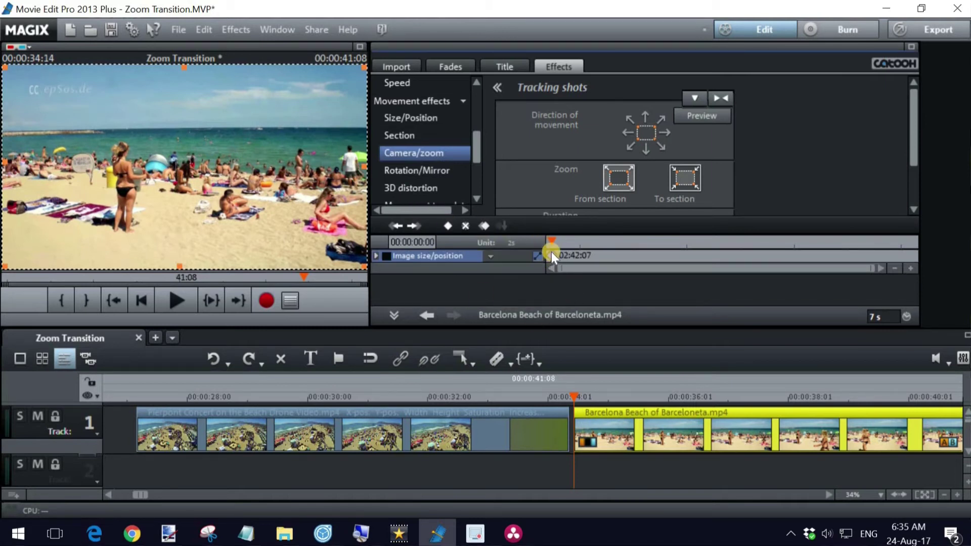
{"action": "left_click_drag", "start_coordinate": [553, 241], "coordinate": [913, 241]}
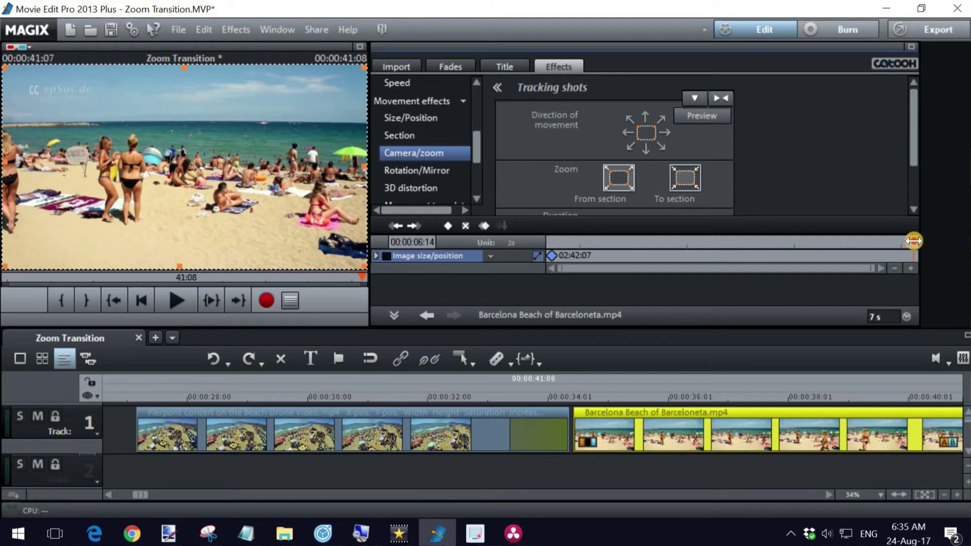
{"action": "left_click", "coordinate": [447, 226]}
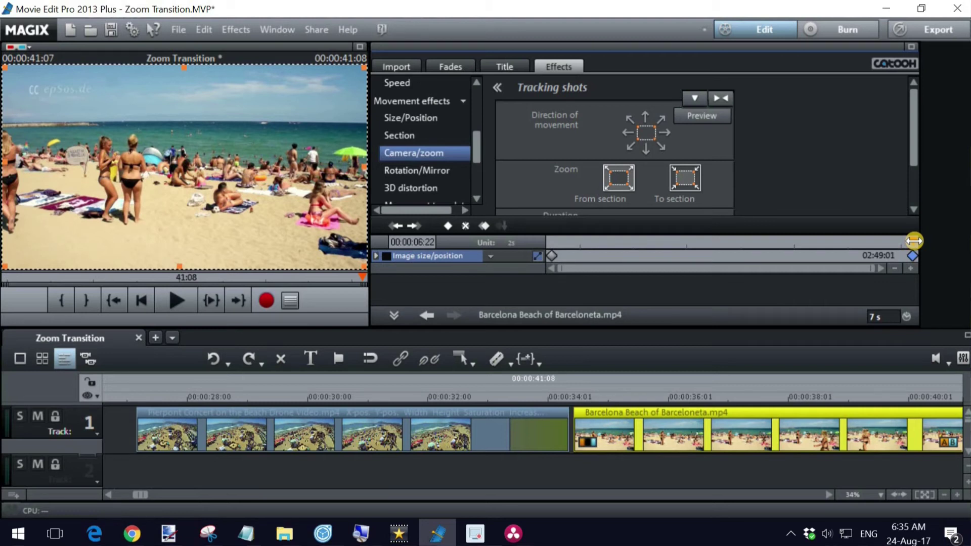
{"action": "left_click_drag", "start_coordinate": [914, 241], "coordinate": [553, 243]}
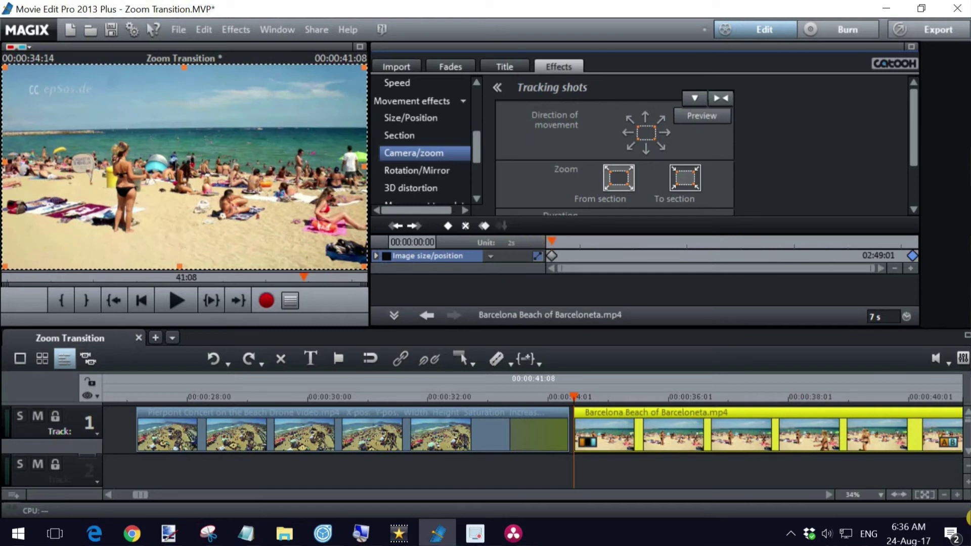
{"action": "key", "text": "space"}
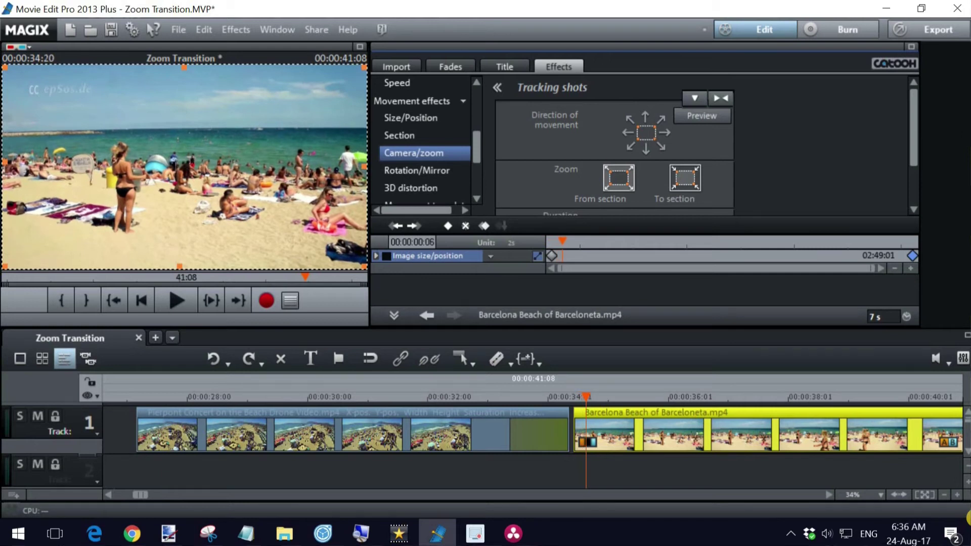
{"action": "left_click", "coordinate": [448, 225]}
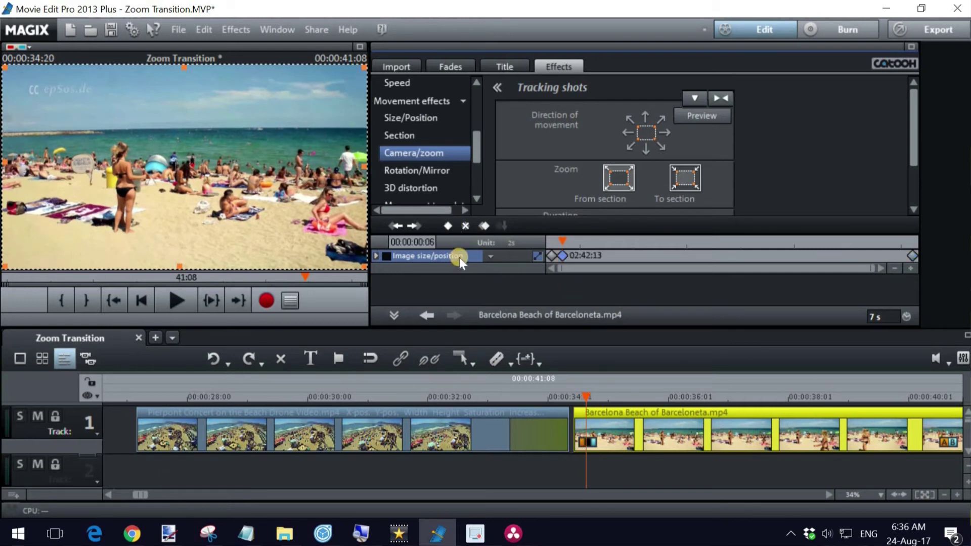
{"action": "left_click", "coordinate": [542, 252]}
- At the Barcelona clip's first keyframe, enlarge the camera section to cover the full picture
{"action": "left_click", "coordinate": [550, 257]}
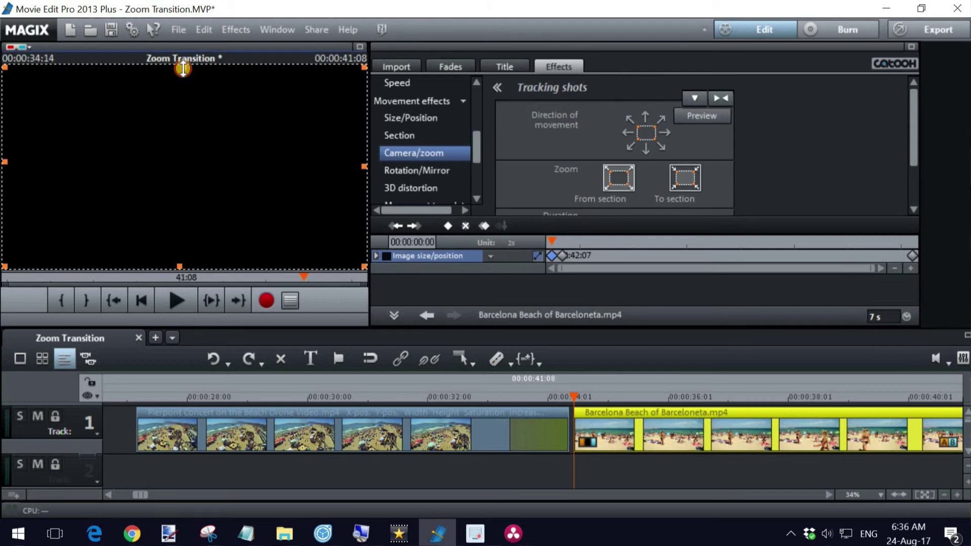
{"action": "left_click_drag", "start_coordinate": [183, 68], "coordinate": [182, 47]}
{"action": "left_click_drag", "start_coordinate": [183, 278], "coordinate": [178, 269]}
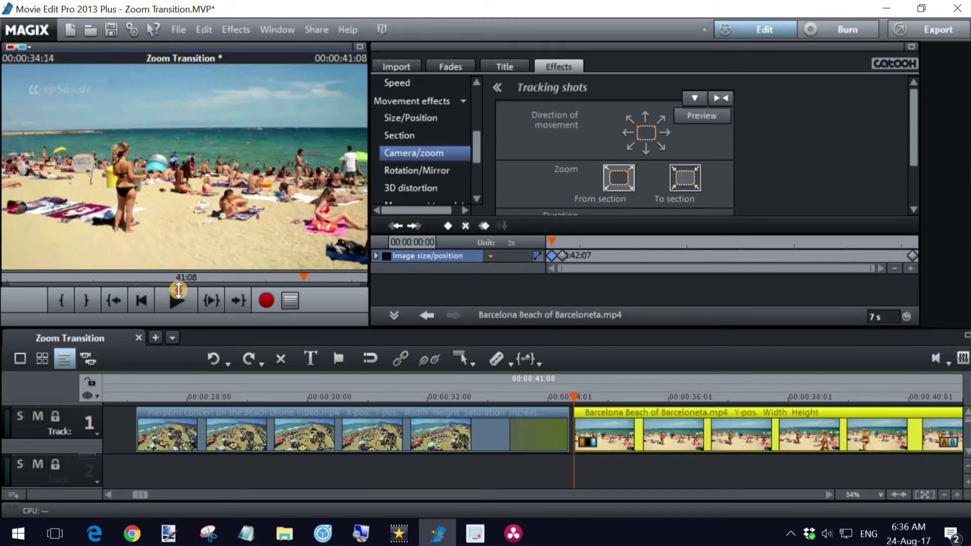
{"action": "left_click", "coordinate": [563, 243]}
{"action": "left_click", "coordinate": [551, 242]}
{"action": "mouse_move", "coordinate": [536, 248]}
{"action": "left_mouse_down"}
{"action": "mouse_move", "coordinate": [584, 244]}
{"action": "mouse_move", "coordinate": [532, 247]}
{"action": "left_mouse_up"}
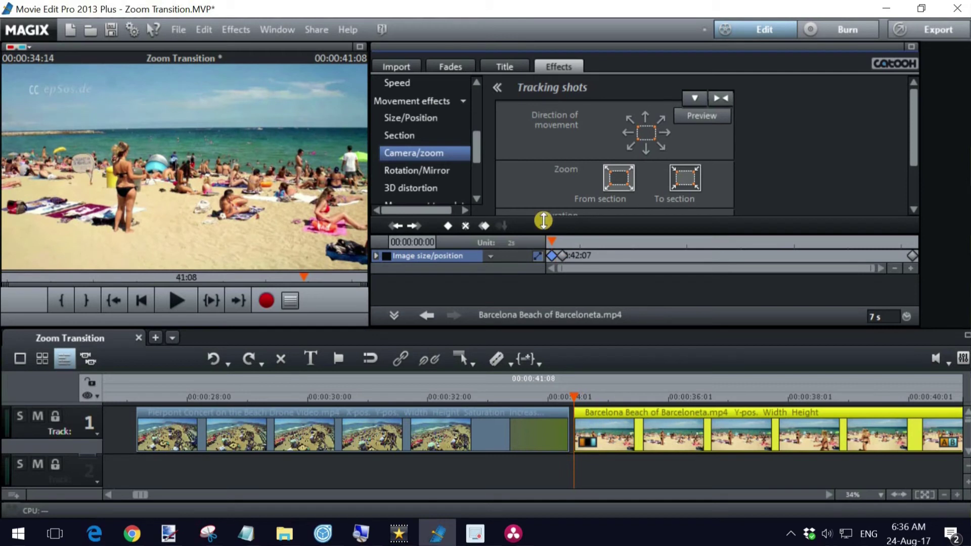
- At the second keyframe, drag the section's top handle down to zoom in, then reposition that keyframe
{"action": "double_click", "coordinate": [563, 255]}
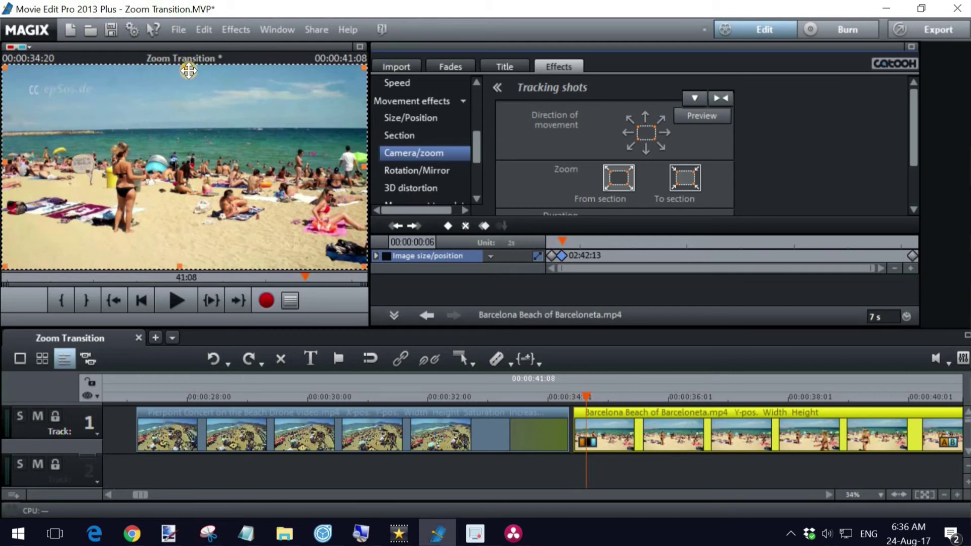
{"action": "left_click_drag", "start_coordinate": [185, 68], "coordinate": [183, 87]}
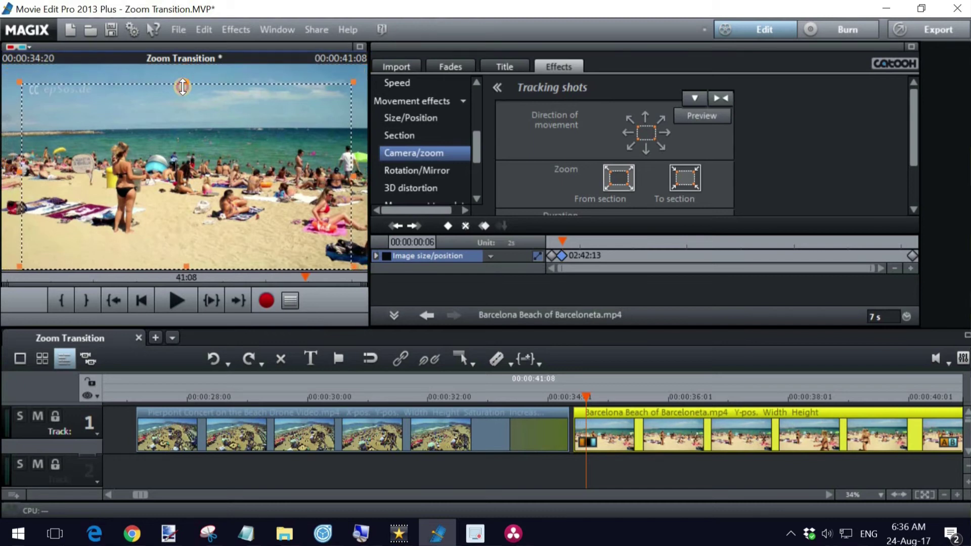
{"action": "mouse_move", "coordinate": [183, 87]}
{"action": "left_mouse_down"}
{"action": "mouse_move", "coordinate": [181, 102]}
{"action": "mouse_move", "coordinate": [183, 65]}
{"action": "mouse_move", "coordinate": [183, 96]}
{"action": "left_mouse_up"}
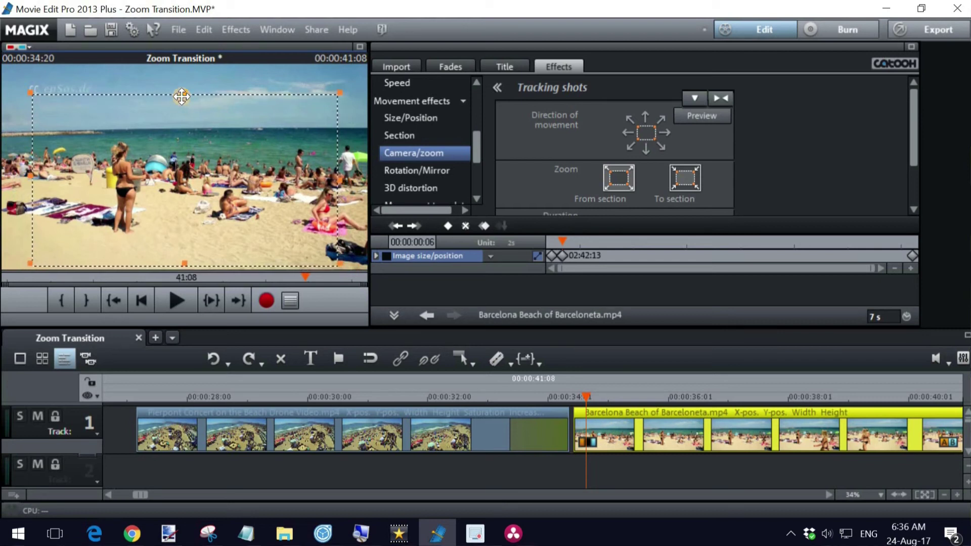
{"action": "left_click_drag", "start_coordinate": [569, 259], "coordinate": [560, 258]}
- At the clip's last frame (00:00:06:22), shrink the zoom section from top and bottom and centre it on the beach
{"action": "left_click", "coordinate": [624, 241]}
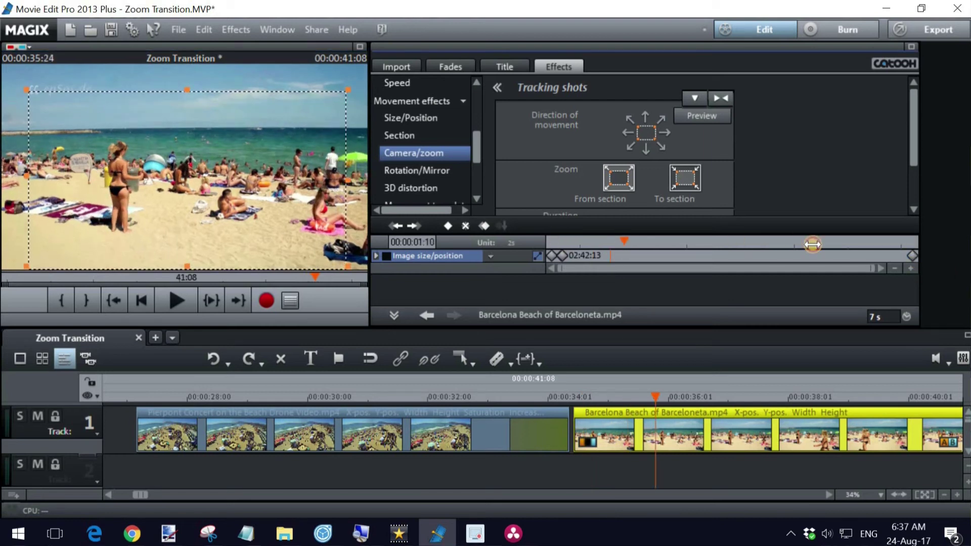
{"action": "left_click", "coordinate": [895, 242]}
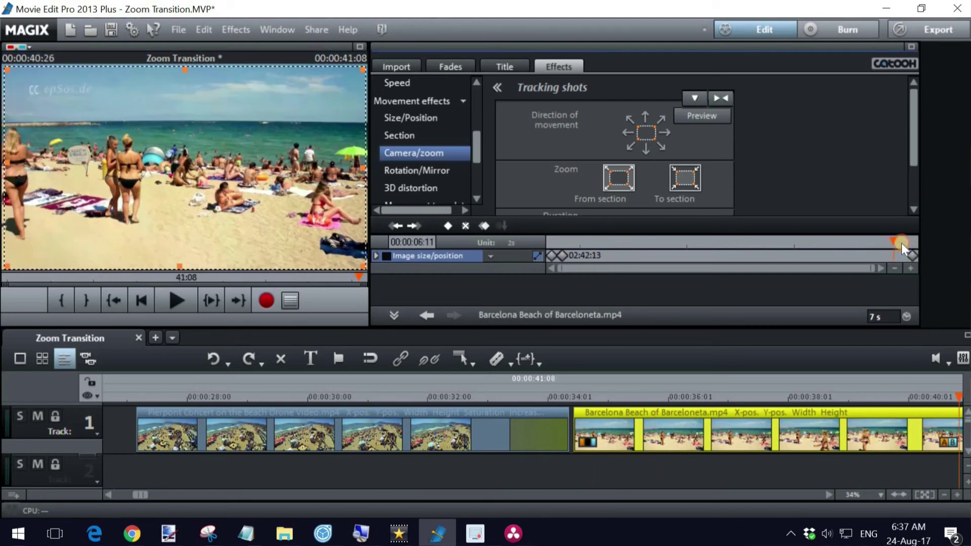
{"action": "left_click", "coordinate": [909, 242]}
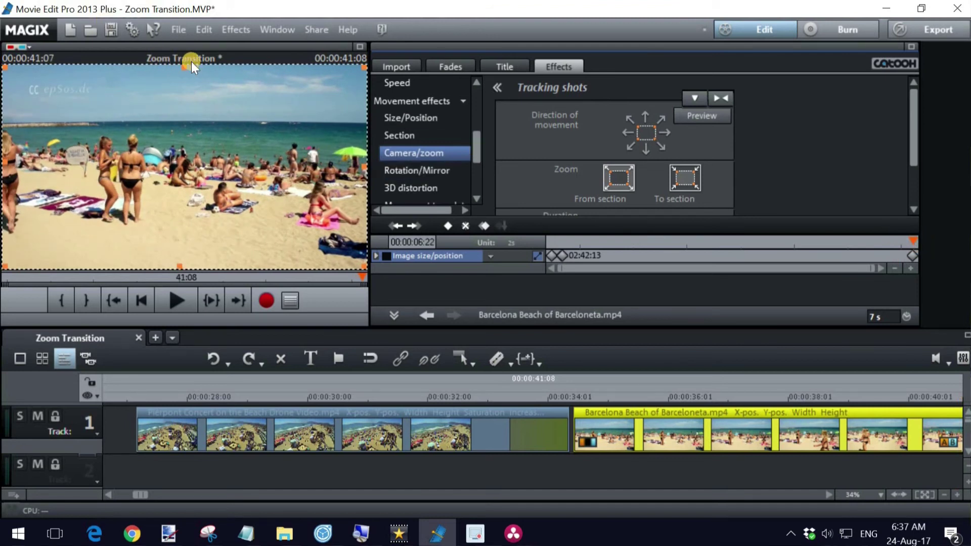
{"action": "left_click_drag", "start_coordinate": [184, 64], "coordinate": [184, 112]}
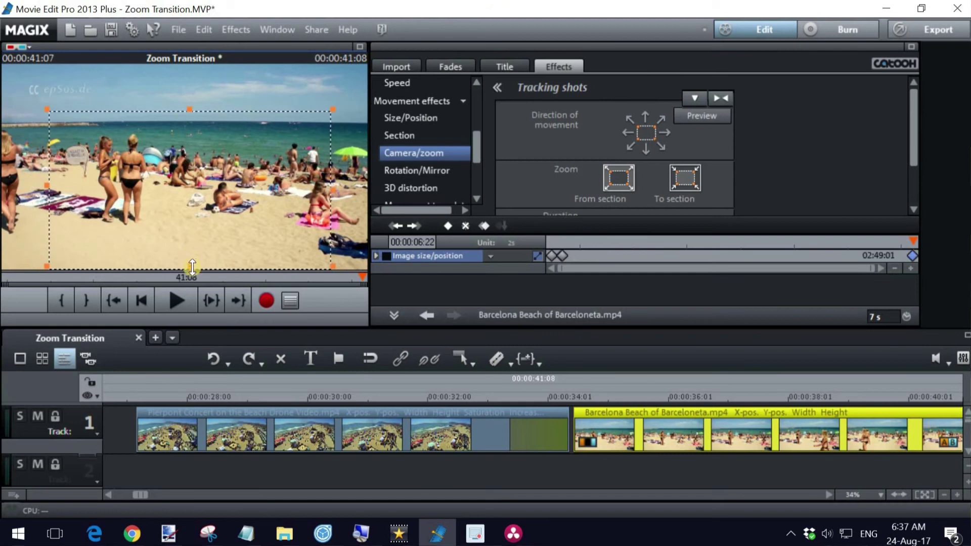
{"action": "left_click_drag", "start_coordinate": [192, 258], "coordinate": [192, 253]}
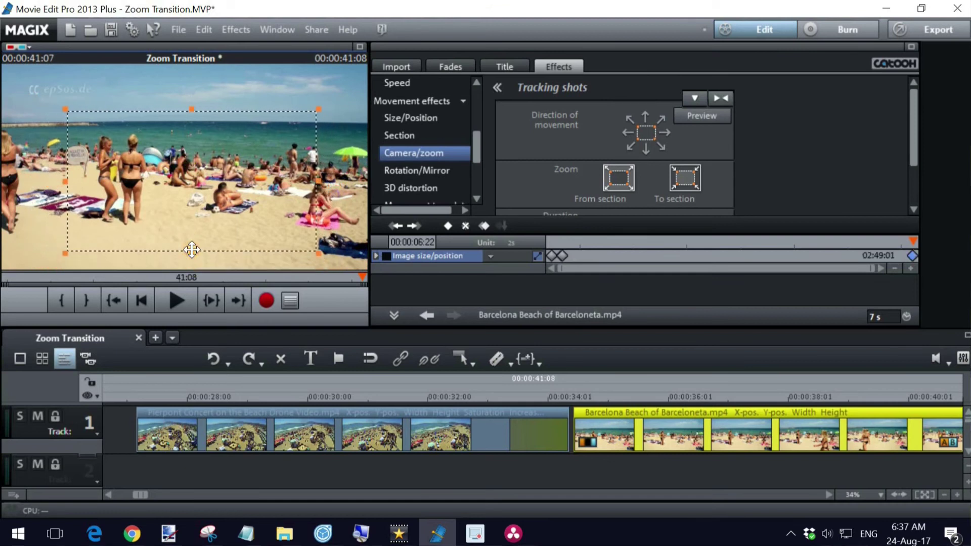
{"action": "left_click_drag", "start_coordinate": [199, 195], "coordinate": [192, 192]}
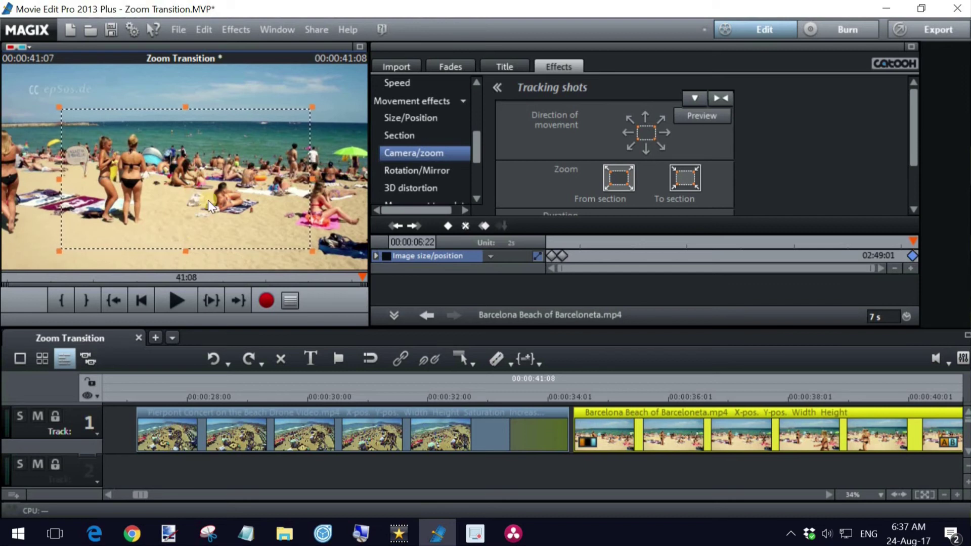
- Set Artistic blur to 100 with a keyframe at the Barceloneta clip's first frame
{"action": "left_click", "coordinate": [550, 255]}
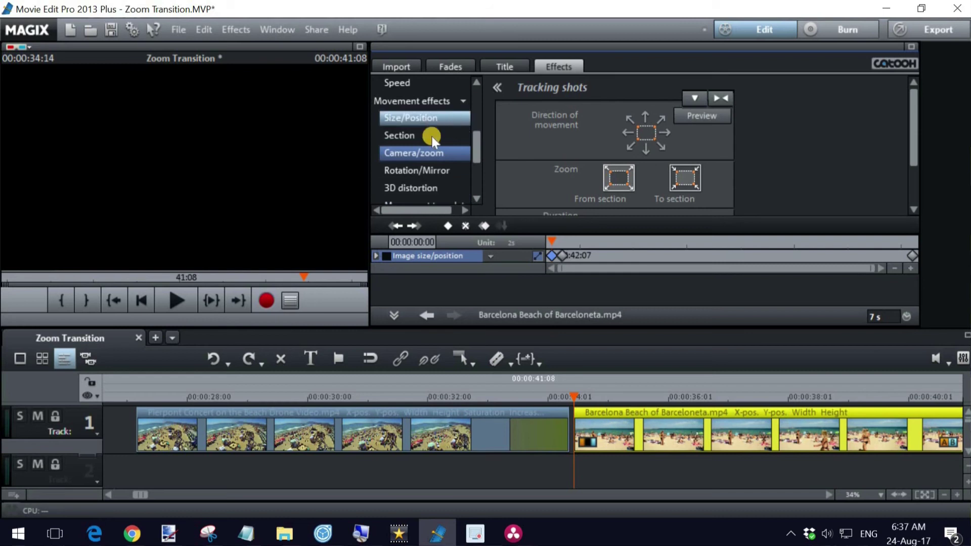
{"action": "left_click", "coordinate": [438, 84]}
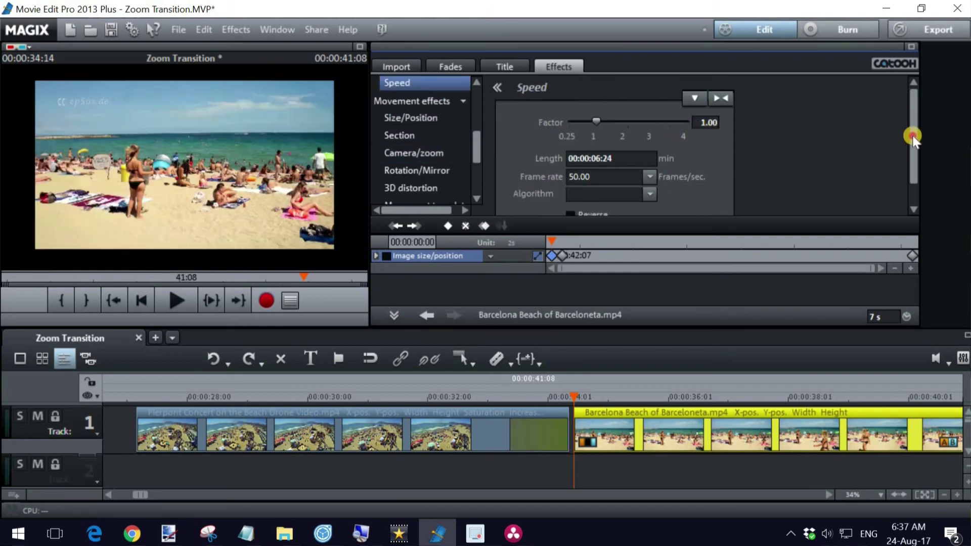
{"action": "left_click_drag", "start_coordinate": [912, 135], "coordinate": [912, 174]}
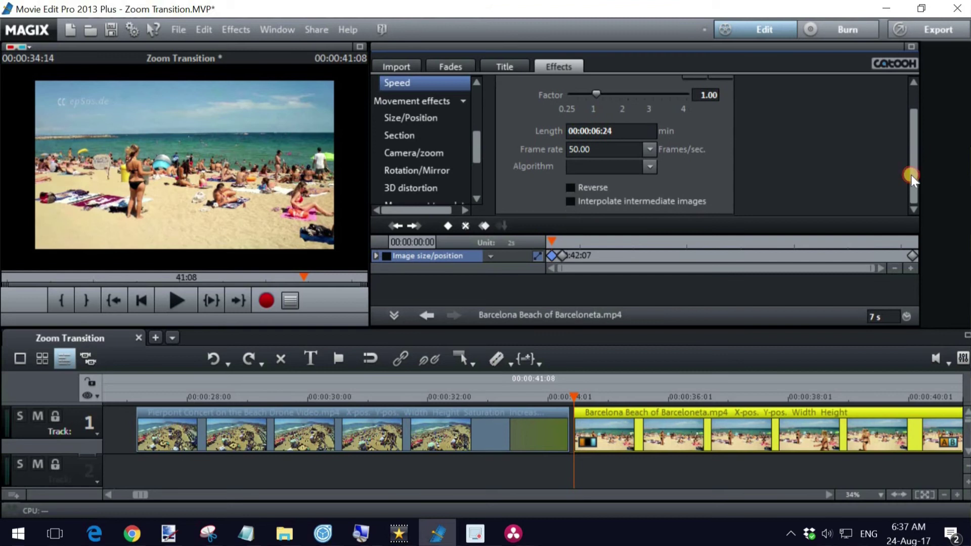
{"action": "left_click", "coordinate": [477, 82]}
{"action": "left_click_drag", "start_coordinate": [477, 145], "coordinate": [476, 133]}
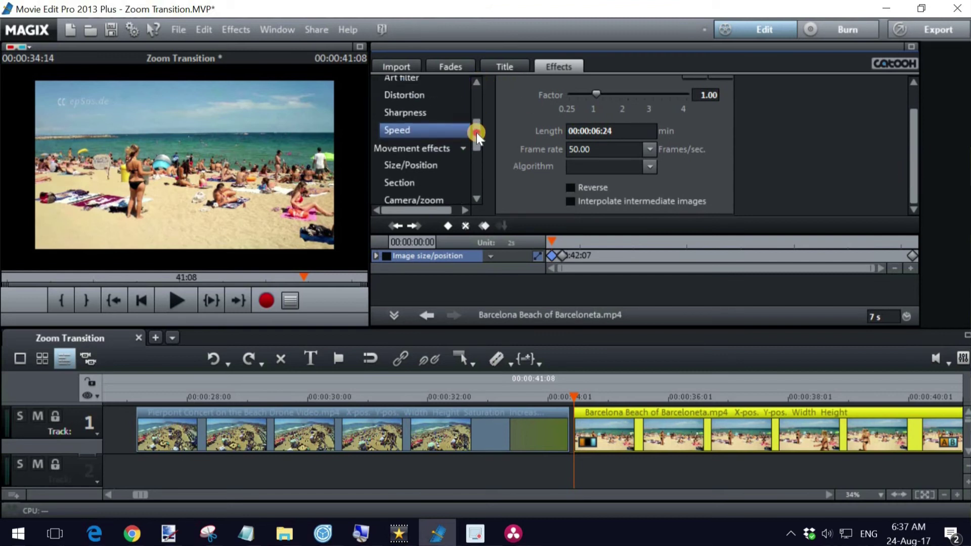
{"action": "left_click", "coordinate": [418, 116]}
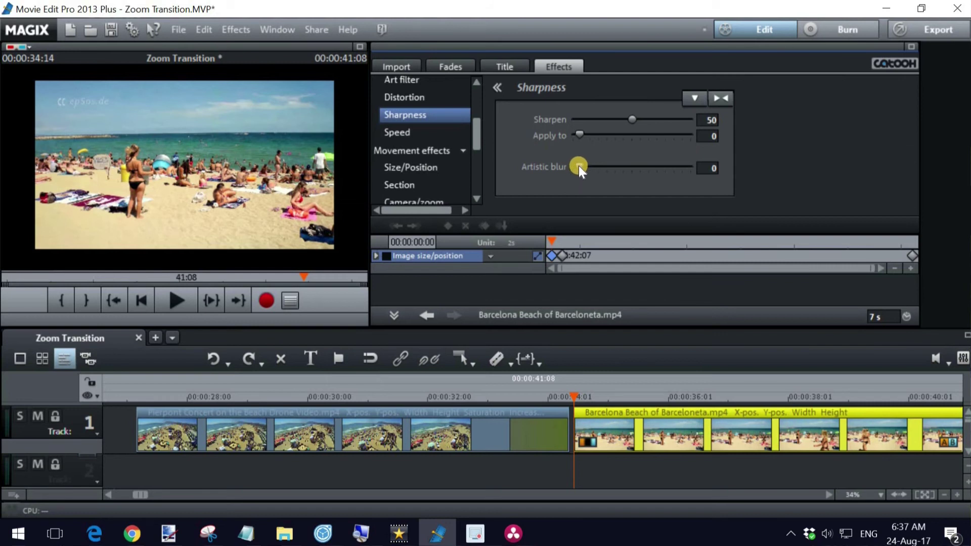
{"action": "left_click", "coordinate": [579, 166]}
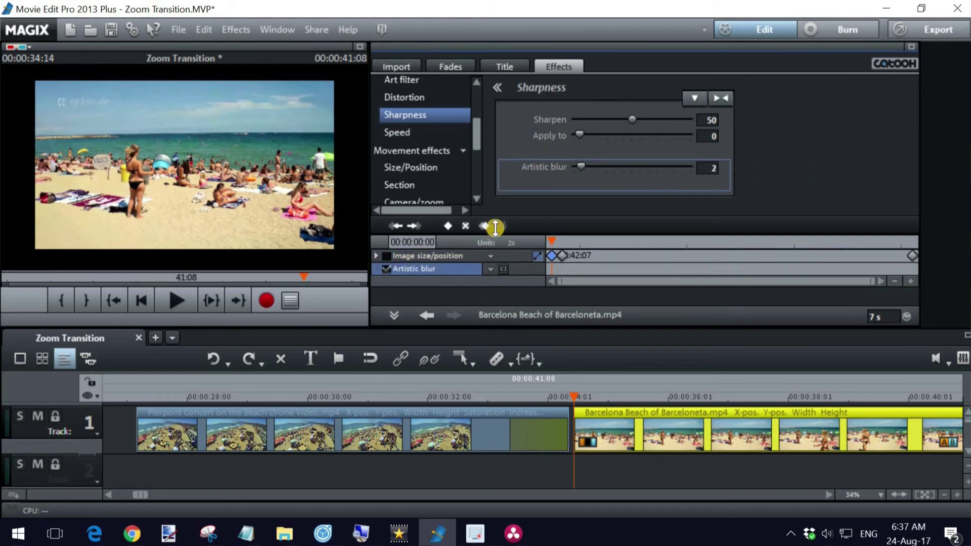
{"action": "key", "text": "End"}
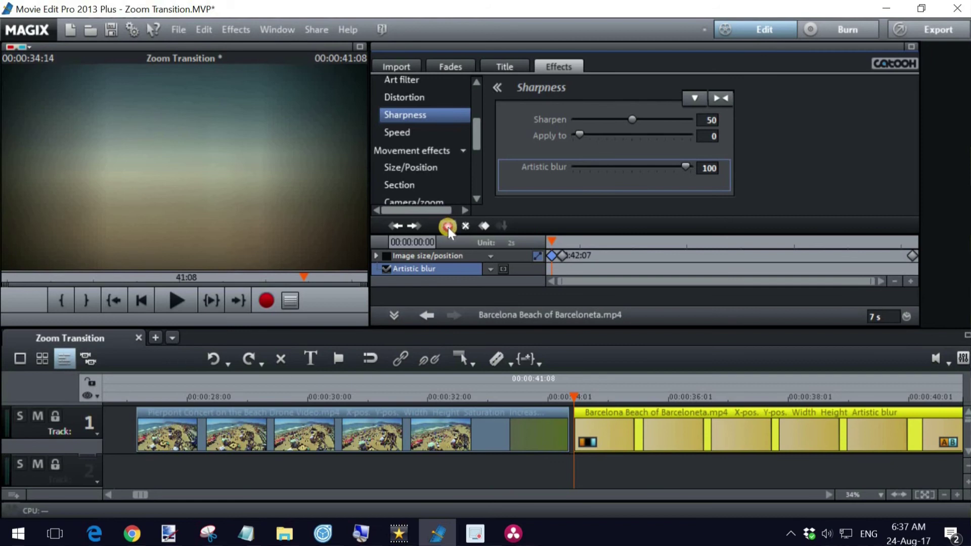
{"action": "left_click", "coordinate": [448, 226]}
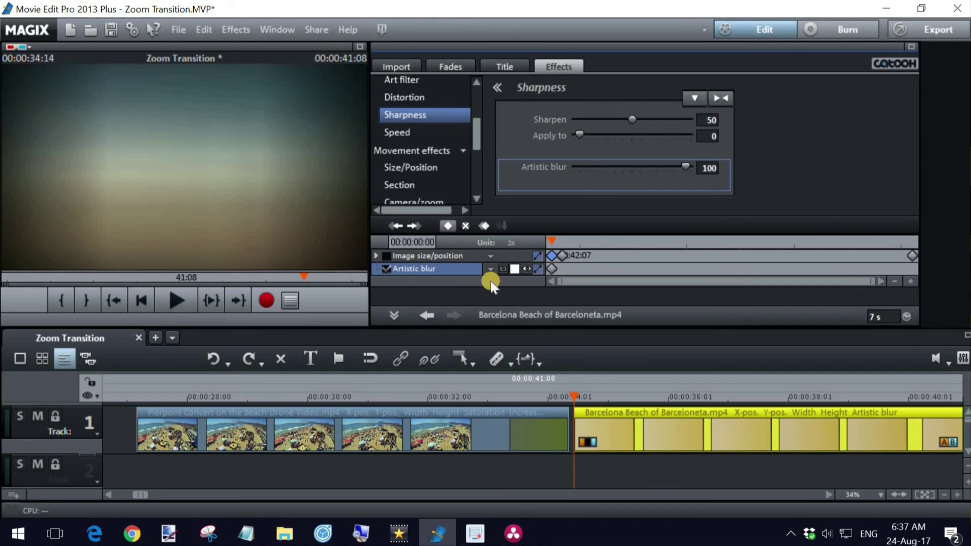
- Five frames later, bring Artistic blur down to 0, then return to the clip start
{"action": "left_click", "coordinate": [562, 257]}
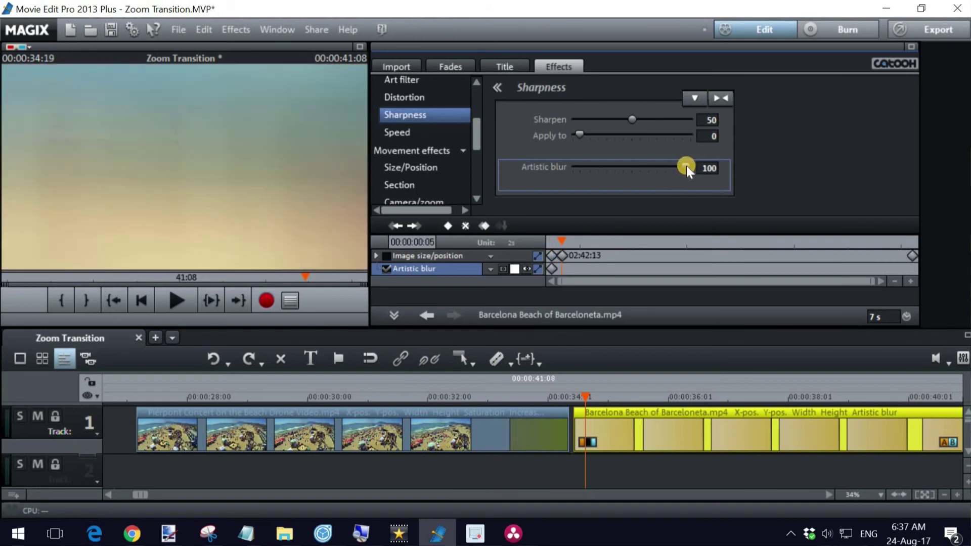
{"action": "left_click_drag", "start_coordinate": [687, 166], "coordinate": [525, 172]}
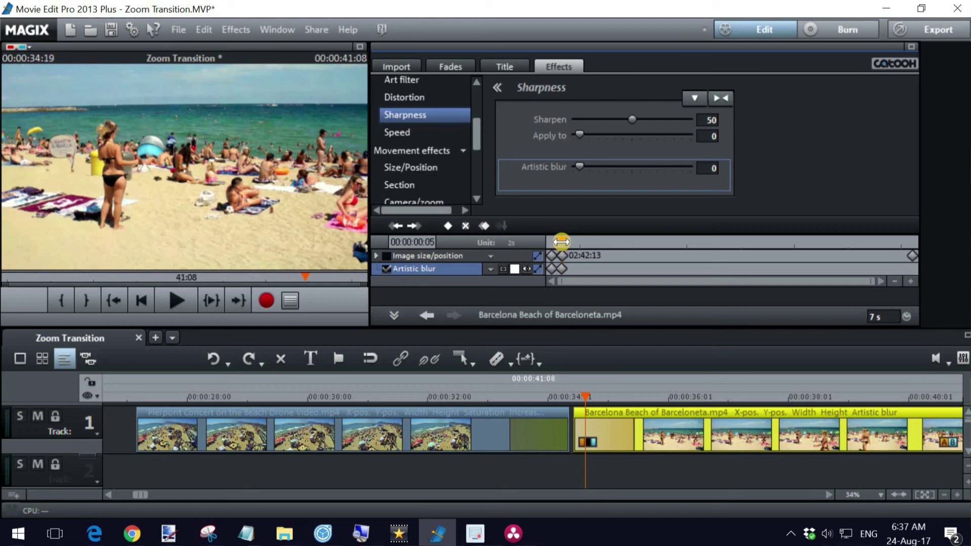
{"action": "left_click_drag", "start_coordinate": [561, 242], "coordinate": [549, 243]}
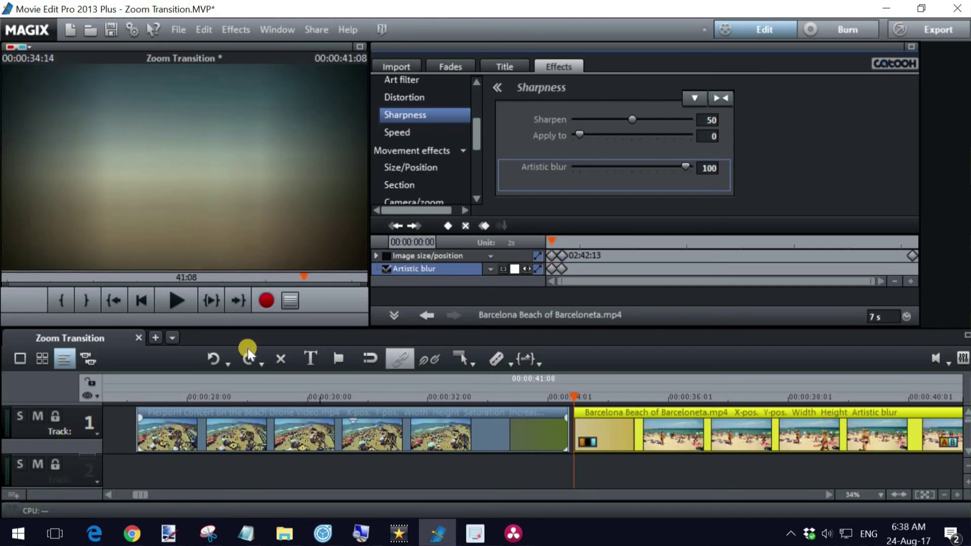
- Play back the blur-in transition, then place the playhead at 00:00:33:23 just before the cut
{"action": "left_click", "coordinate": [175, 303]}
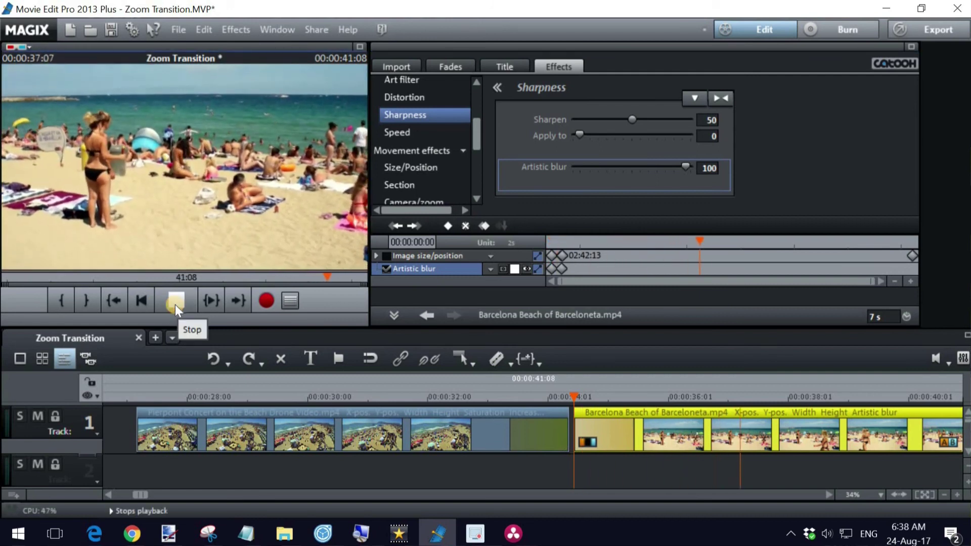
{"action": "left_click", "coordinate": [490, 312]}
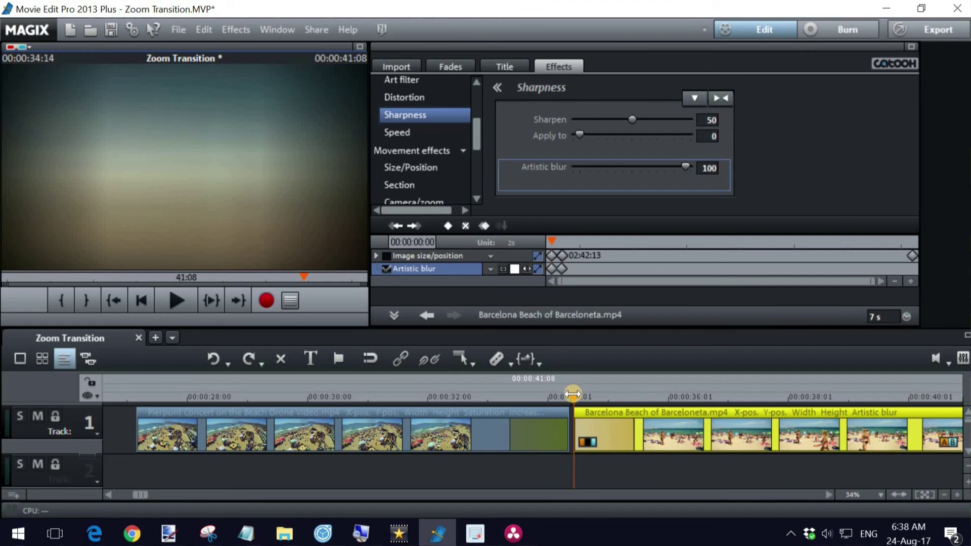
{"action": "left_click", "coordinate": [532, 397]}
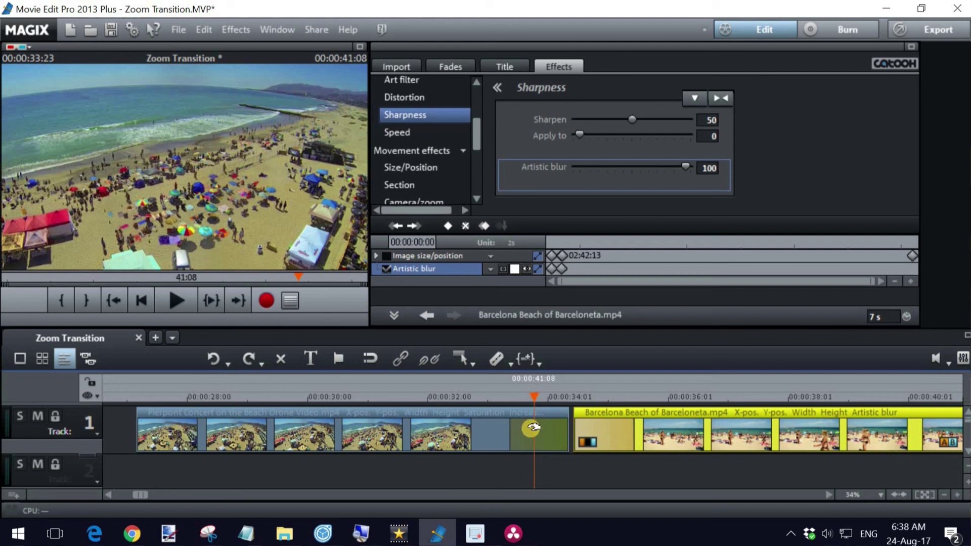
- Step the playhead two frames back into the drone clip's blur and slide the Barceloneta clip left to it
{"action": "left_click", "coordinate": [516, 432]}
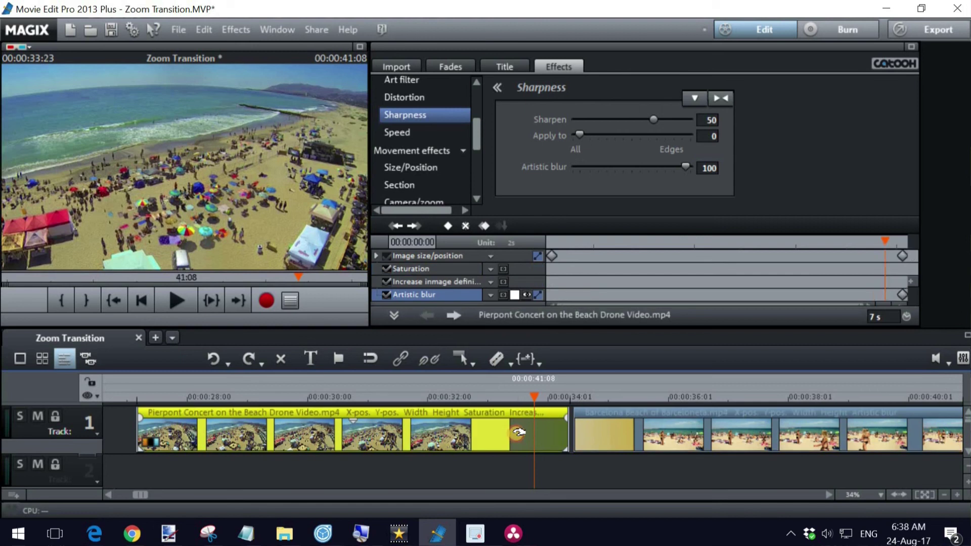
{"action": "left_click_drag", "start_coordinate": [541, 396], "coordinate": [567, 398]}
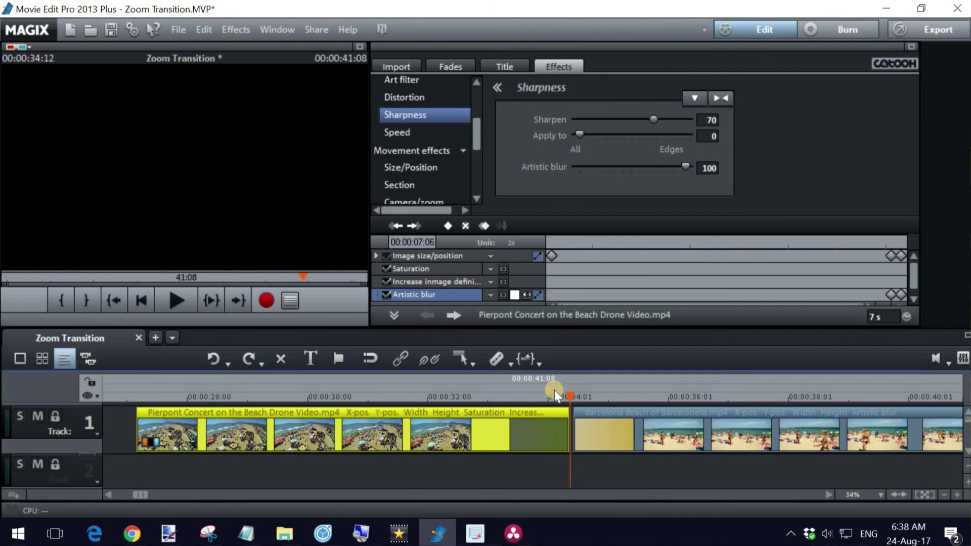
{"action": "key", "text": "Left"}
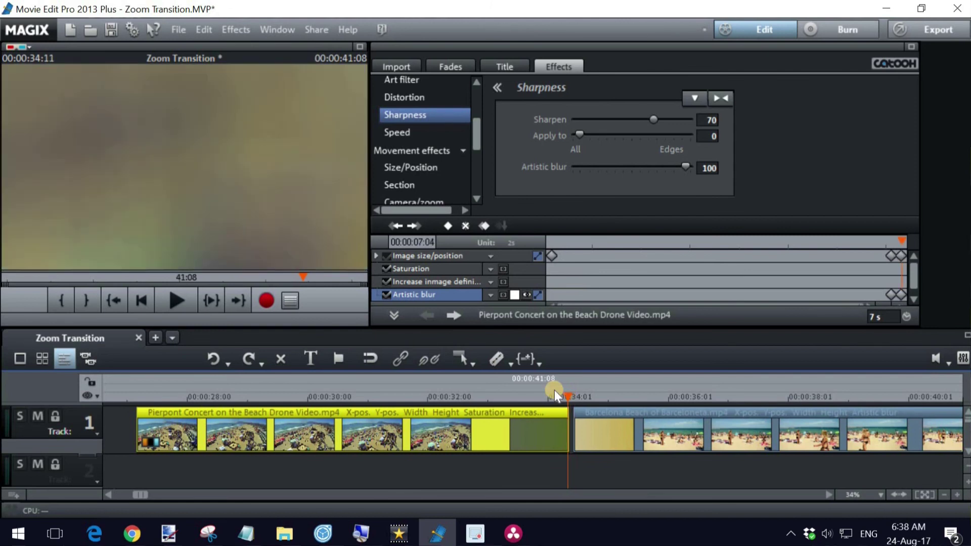
{"action": "key", "text": "Left"}
{"action": "key", "text": "Left"}
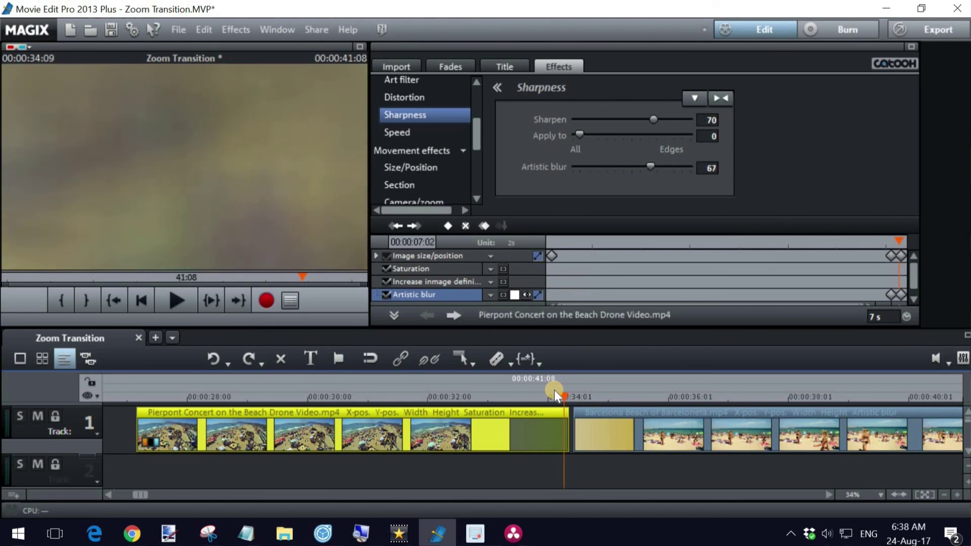
{"action": "mouse_move", "coordinate": [605, 407]}
{"action": "left_click_drag", "start_coordinate": [614, 410], "coordinate": [606, 408]}
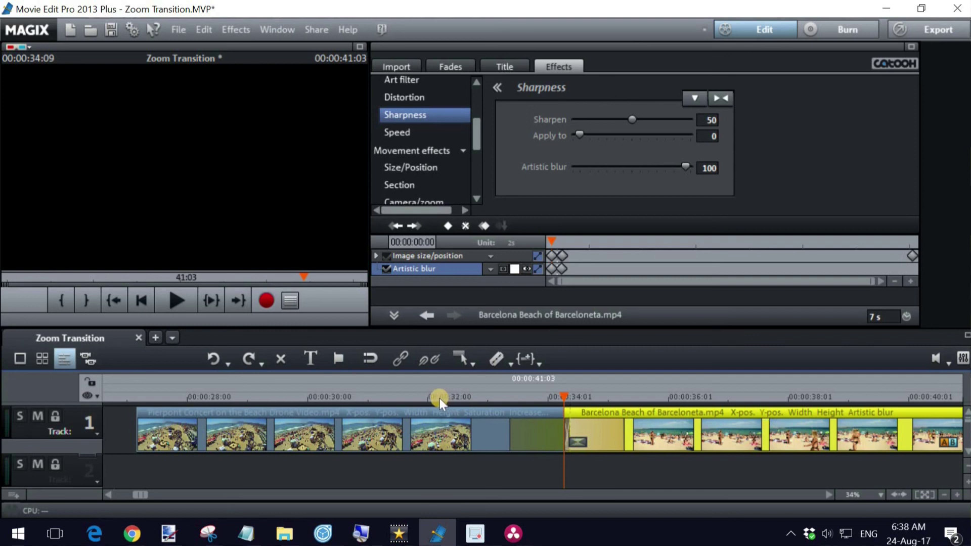
{"action": "left_click", "coordinate": [396, 393]}
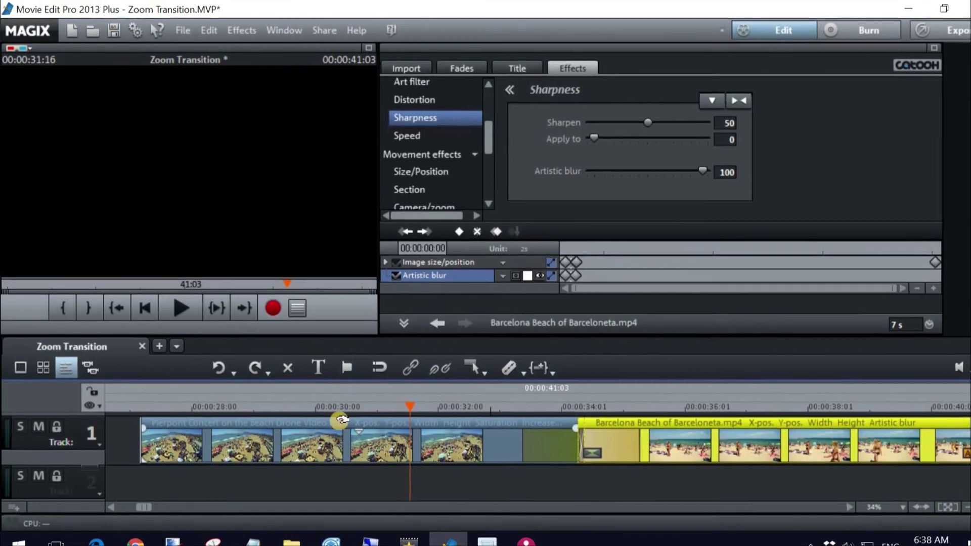
{"action": "left_click", "coordinate": [448, 515]}
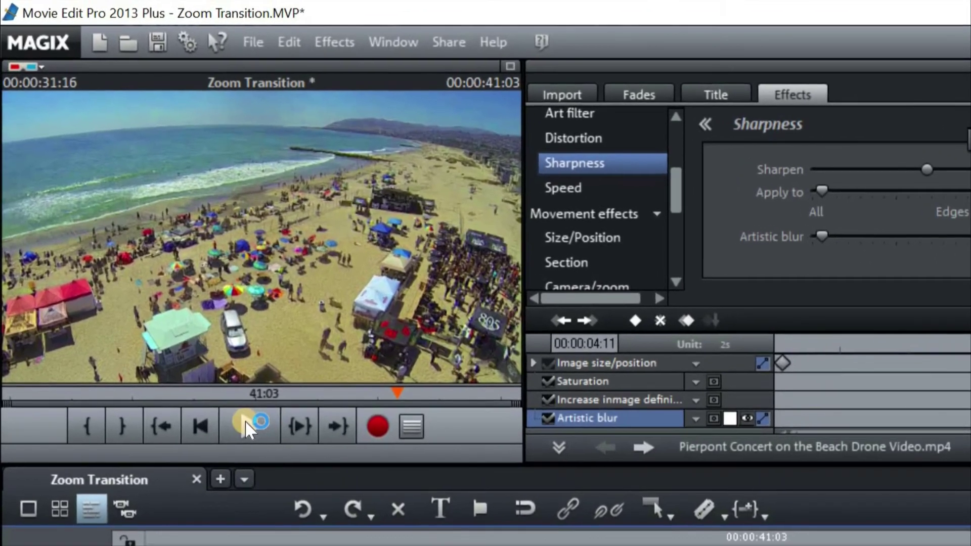
{"action": "left_click", "coordinate": [206, 354]}
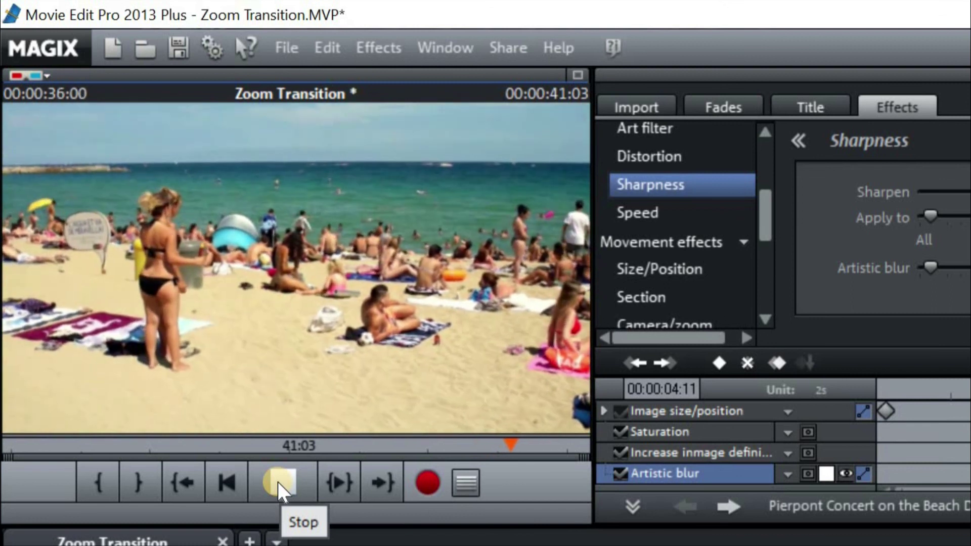
{"action": "left_click", "coordinate": [278, 481]}
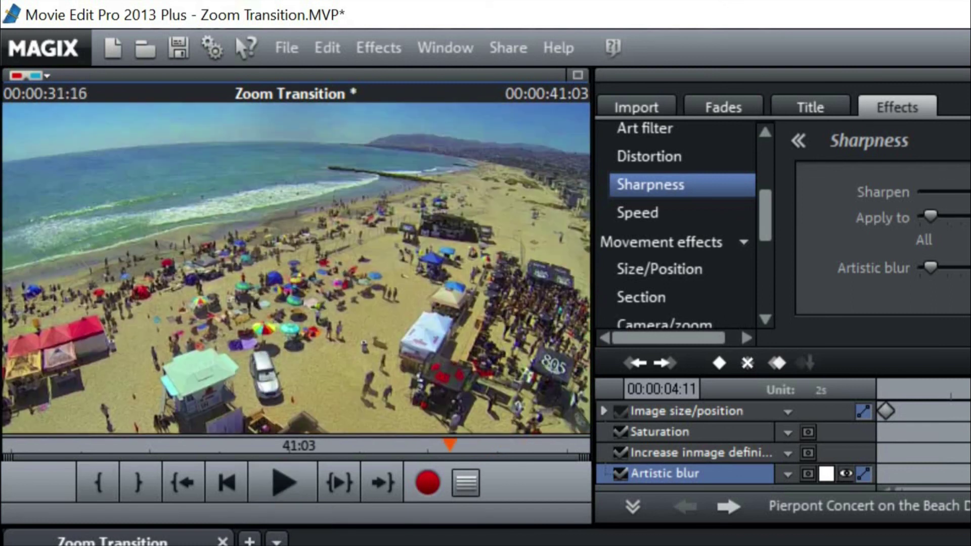